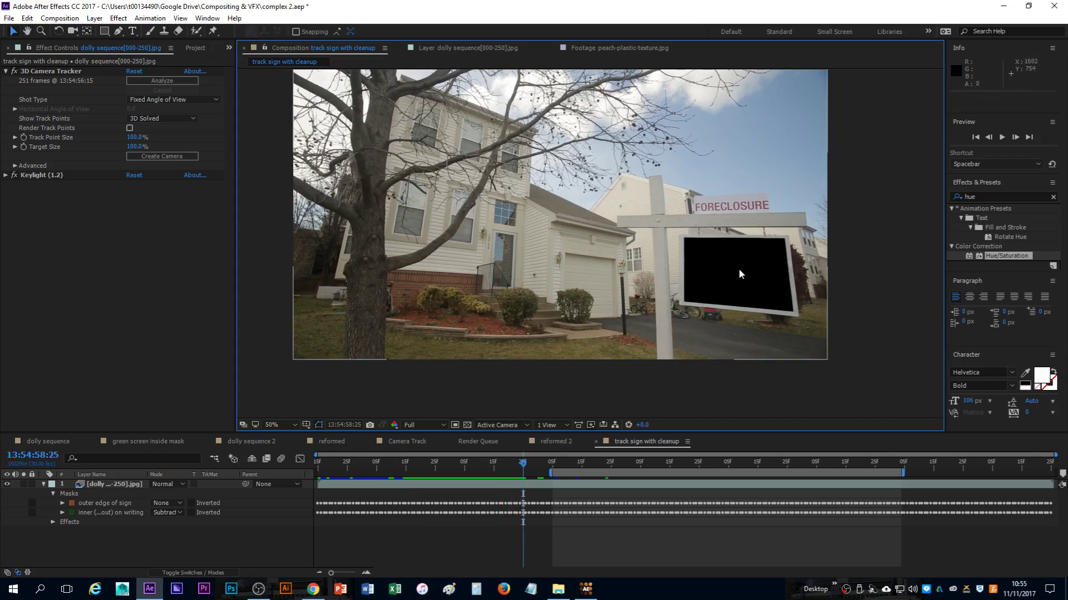
At 13:54:59:05, select the four 3D Camera Tracker points at the sign's corners and create a solid and camera from them
left_click(59, 71)
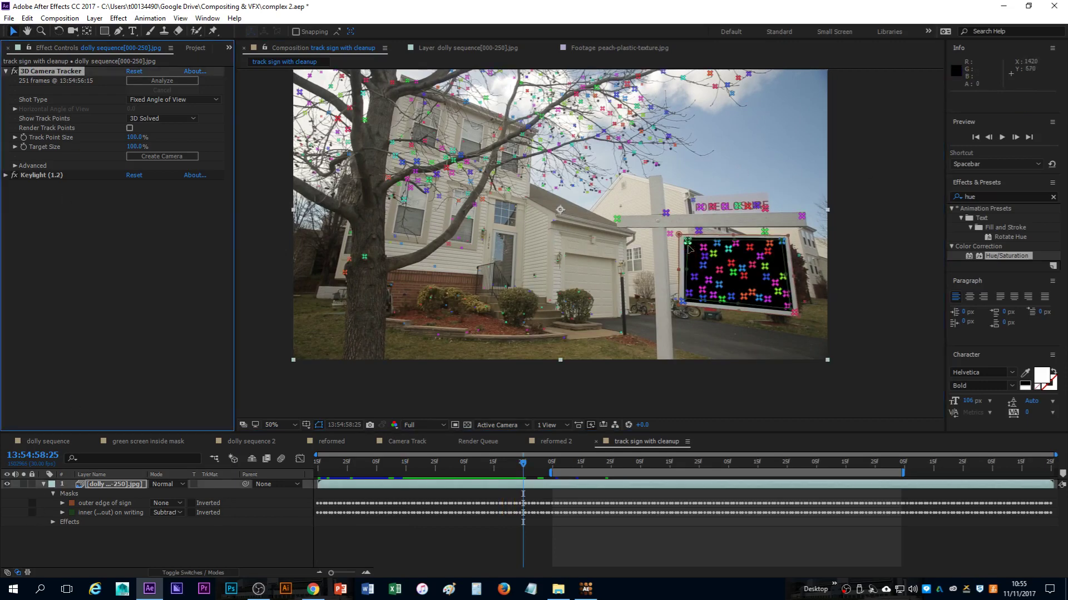
left_click(553, 464)
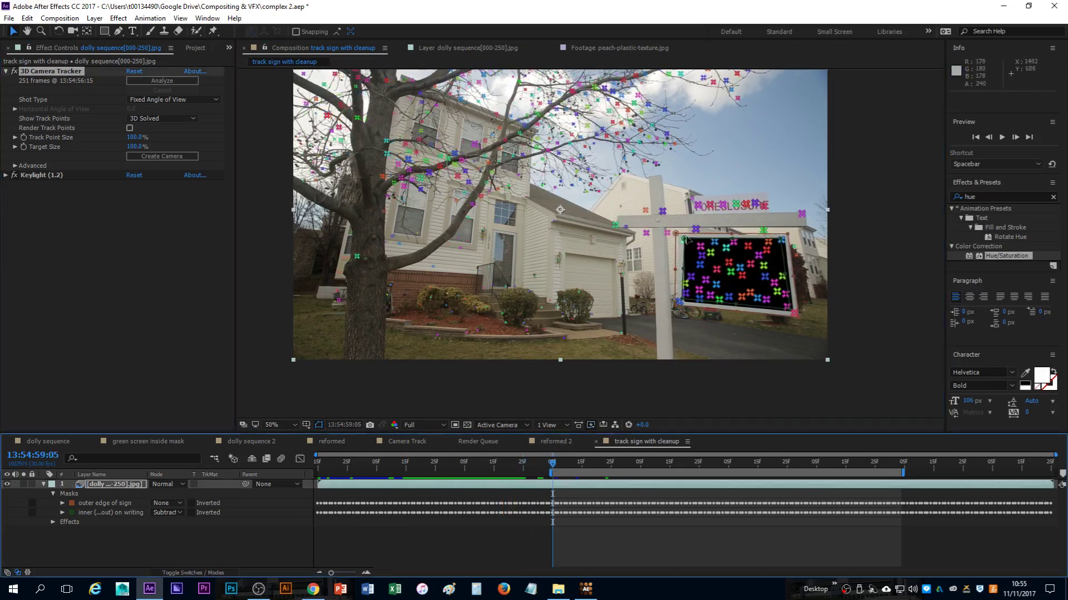
left_click(752, 250)
left_click(782, 240, "shift")
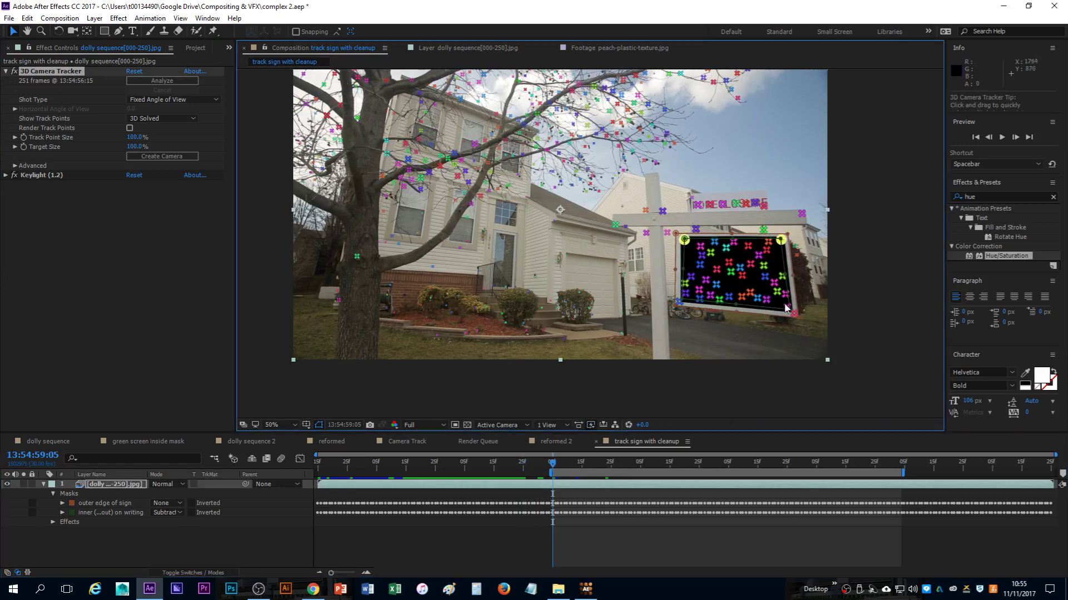
left_click(794, 315, "shift")
left_click(679, 301, "shift")
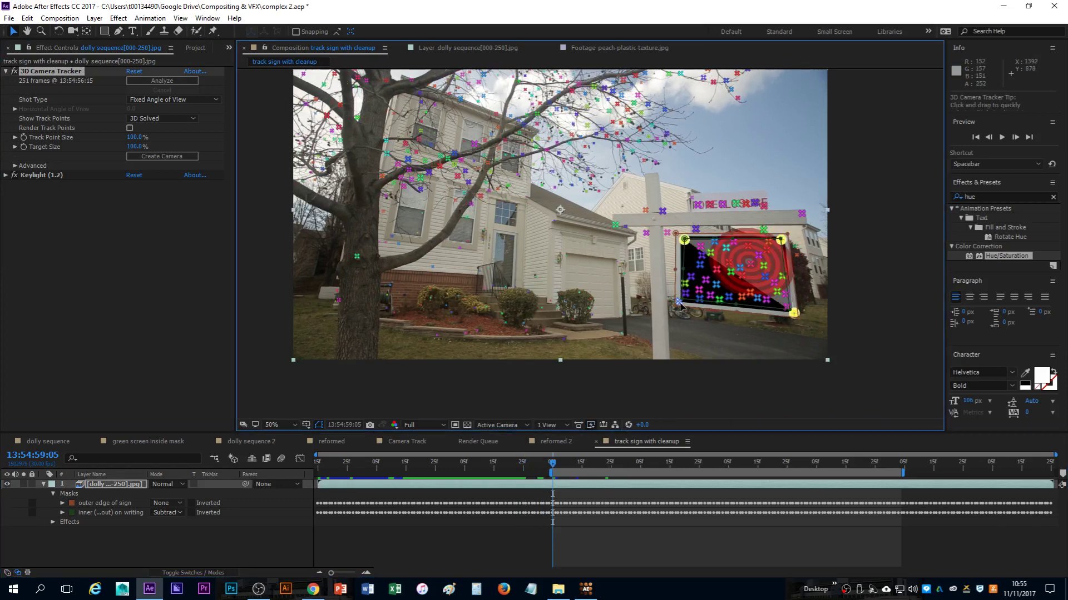
right_click(731, 274)
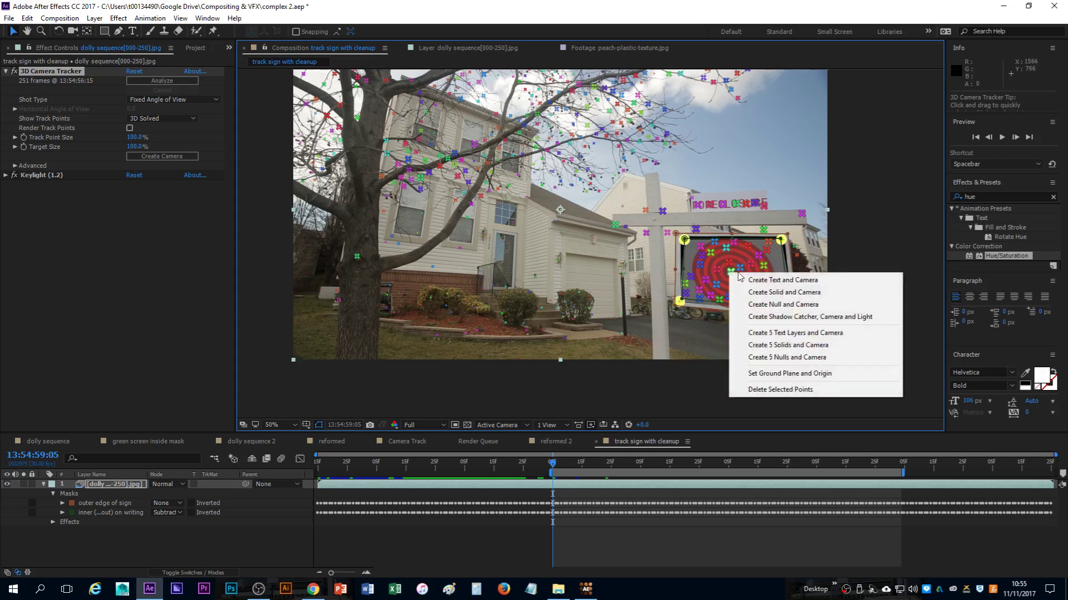
left_click(785, 293)
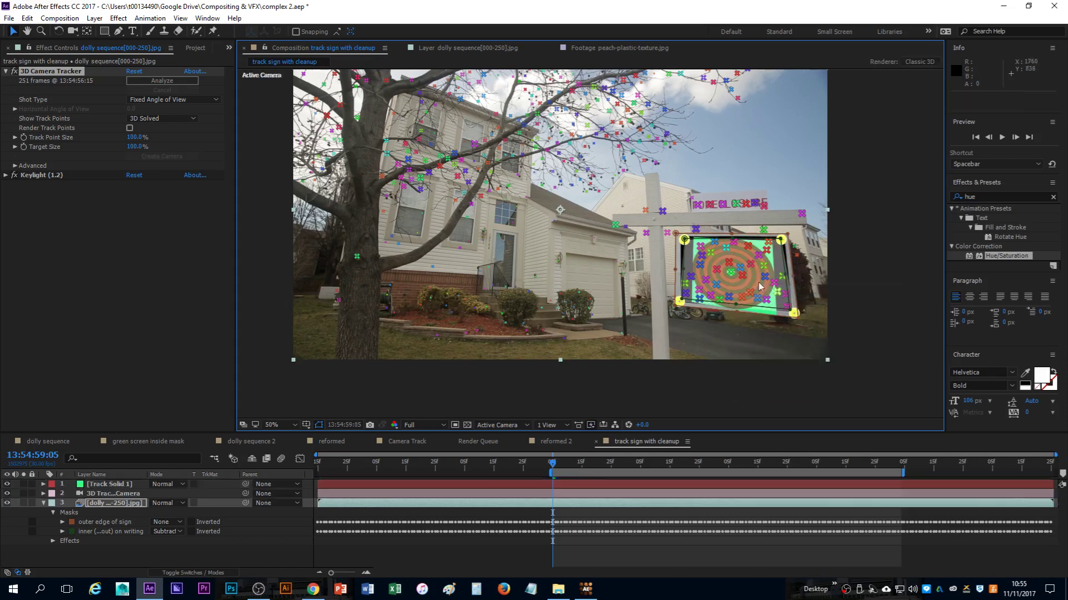
Create a text layer, then a shadow catcher and light, from the same four sign track points
right_click(733, 275)
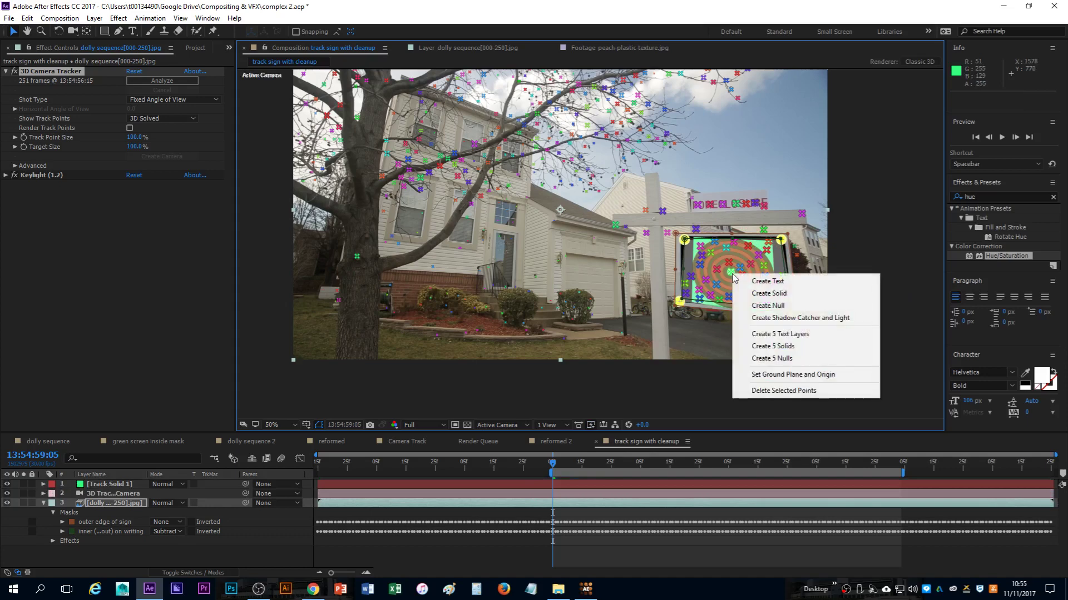
left_click(786, 285)
right_click(734, 276)
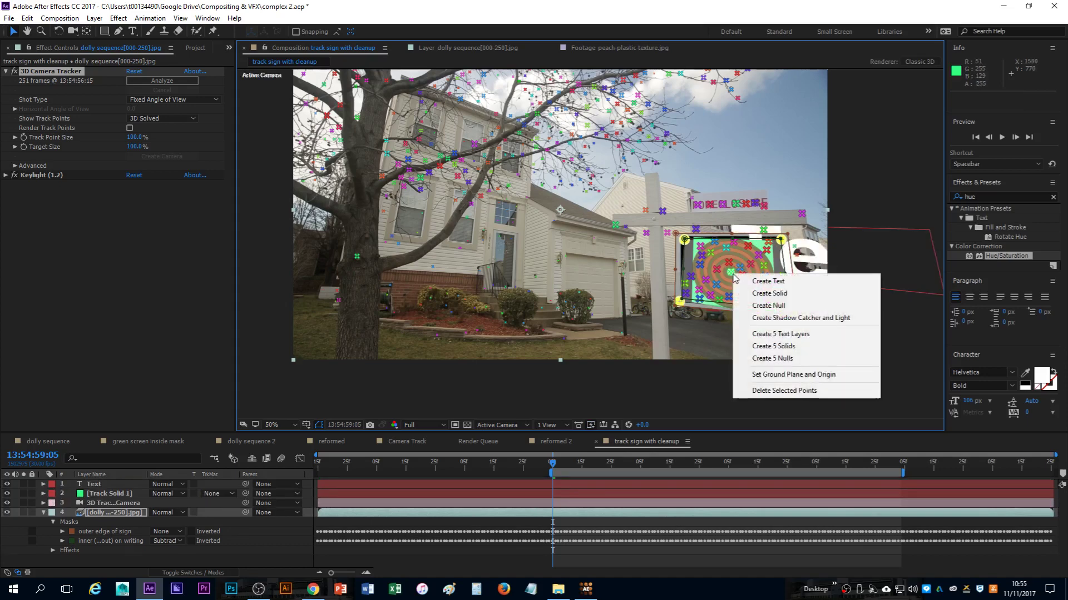
left_click(778, 319)
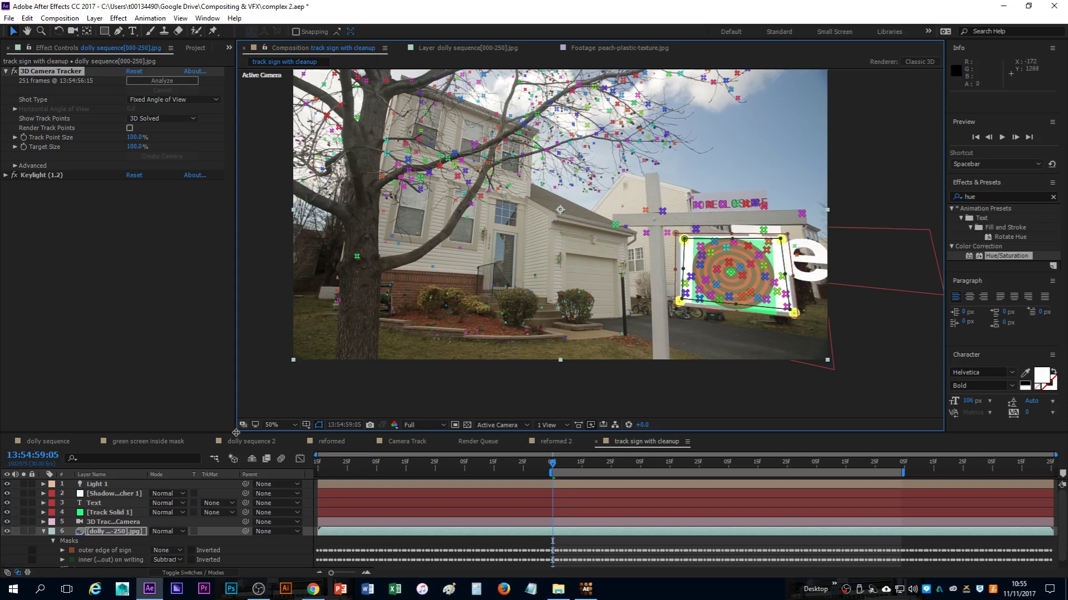
Parent the Light 1, Shadow Catcher 1 and Text layers to Track Solid 1
left_click_drag(239, 431, 262, 342)
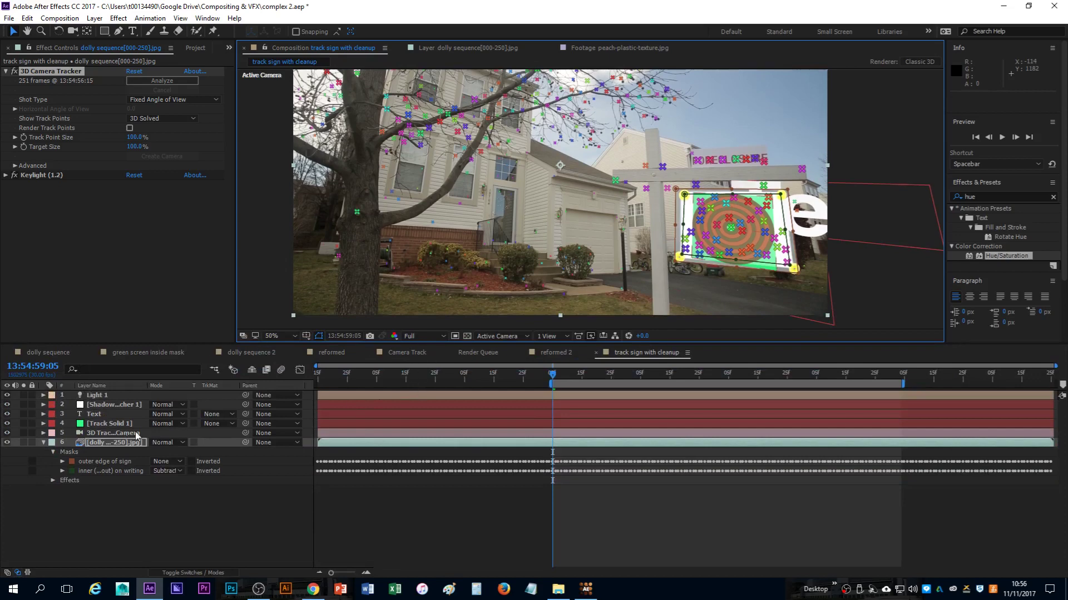
left_click(116, 423)
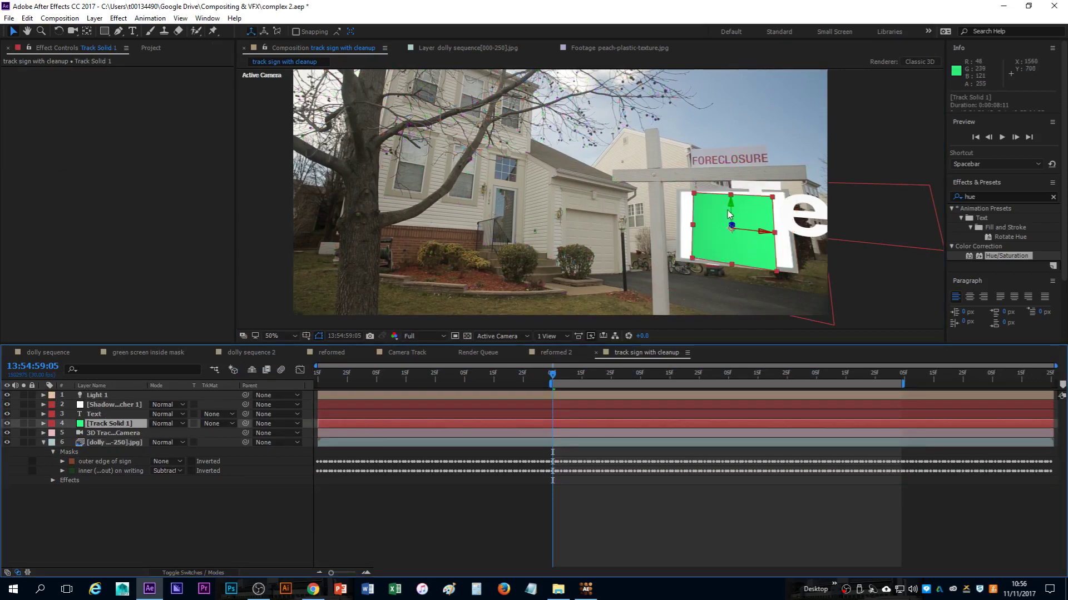
left_click(107, 395)
left_click(109, 414, "shift")
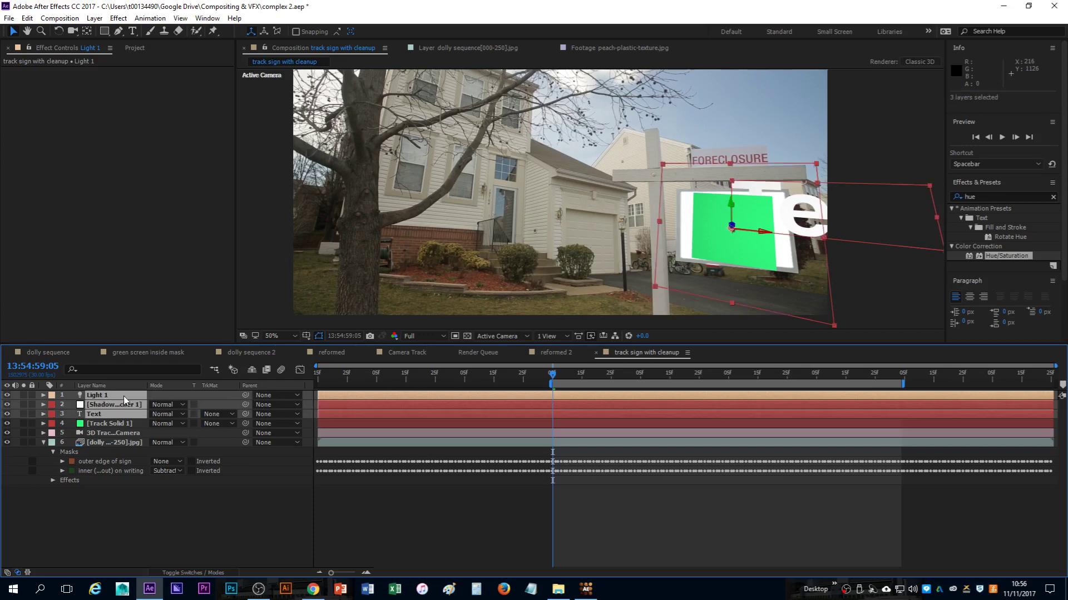
left_click(275, 395)
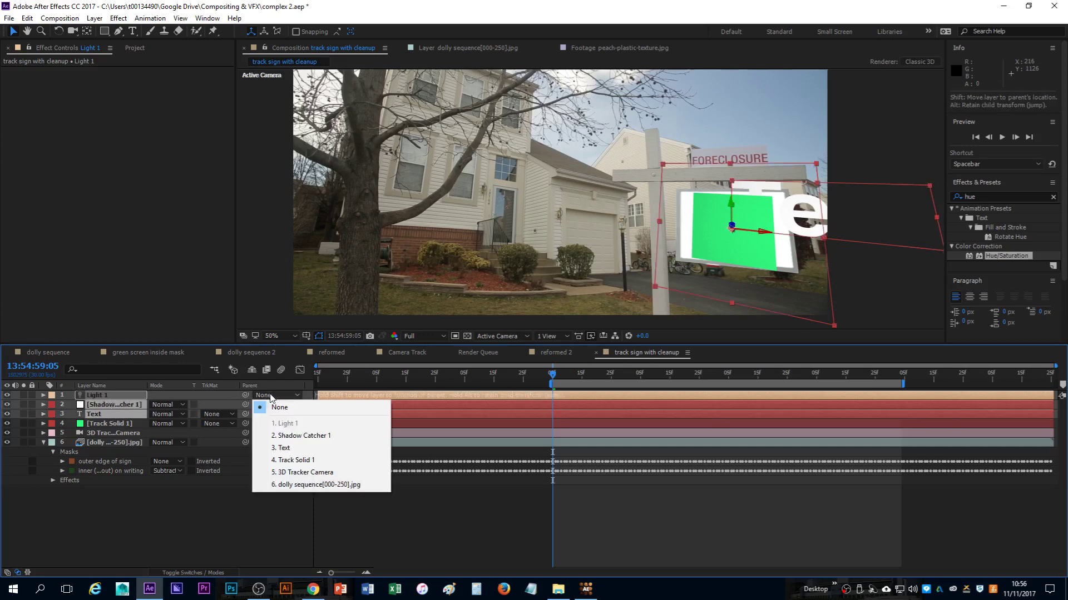
left_click(320, 462)
Rotate Track Solid 1 to about 338.9°, 42.7°, 10.0° and enlarge it to about 134% by 108%
left_click(112, 423)
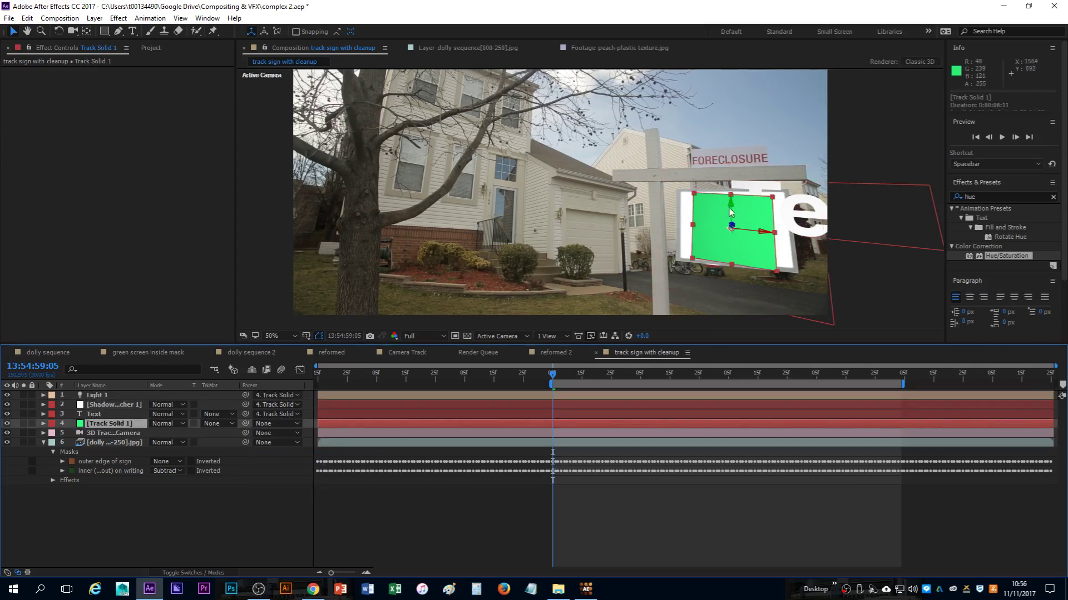
key("w")
left_click_drag(732, 208, 726, 229)
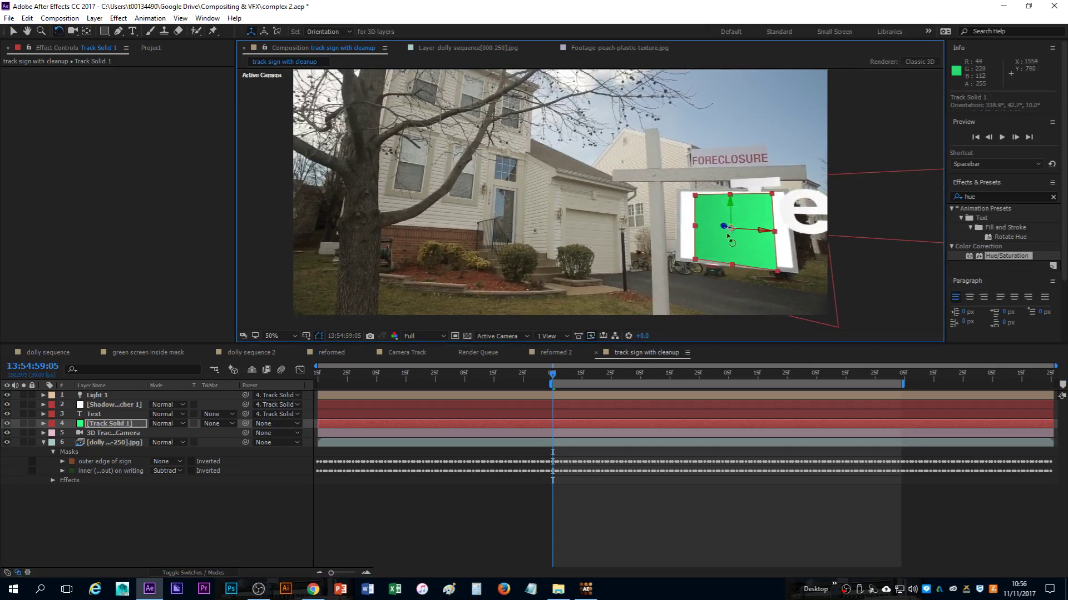
left_click(14, 31)
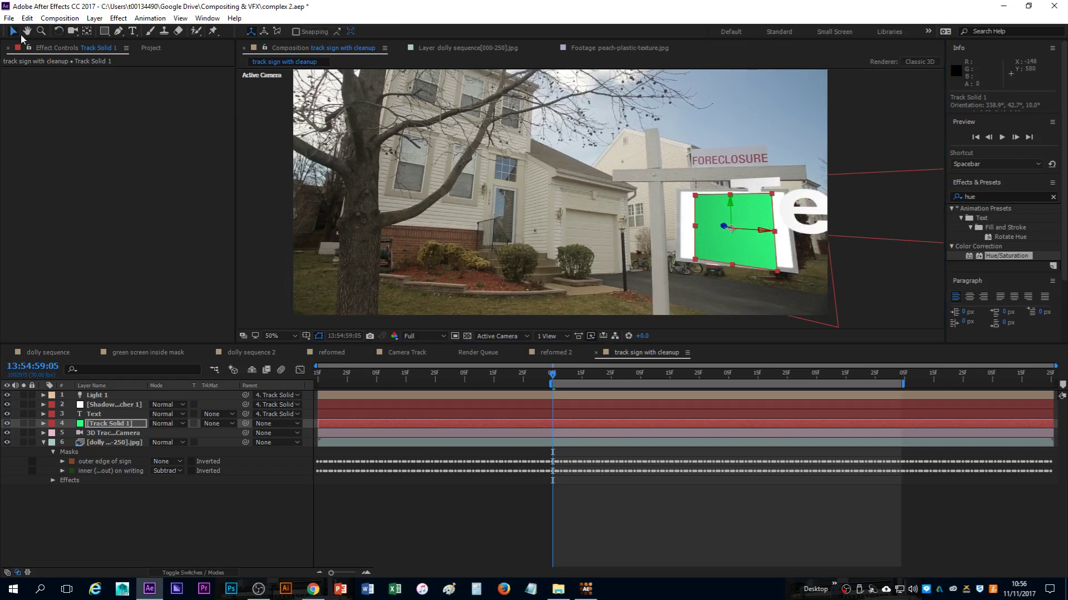
left_click_drag(696, 199, 685, 195)
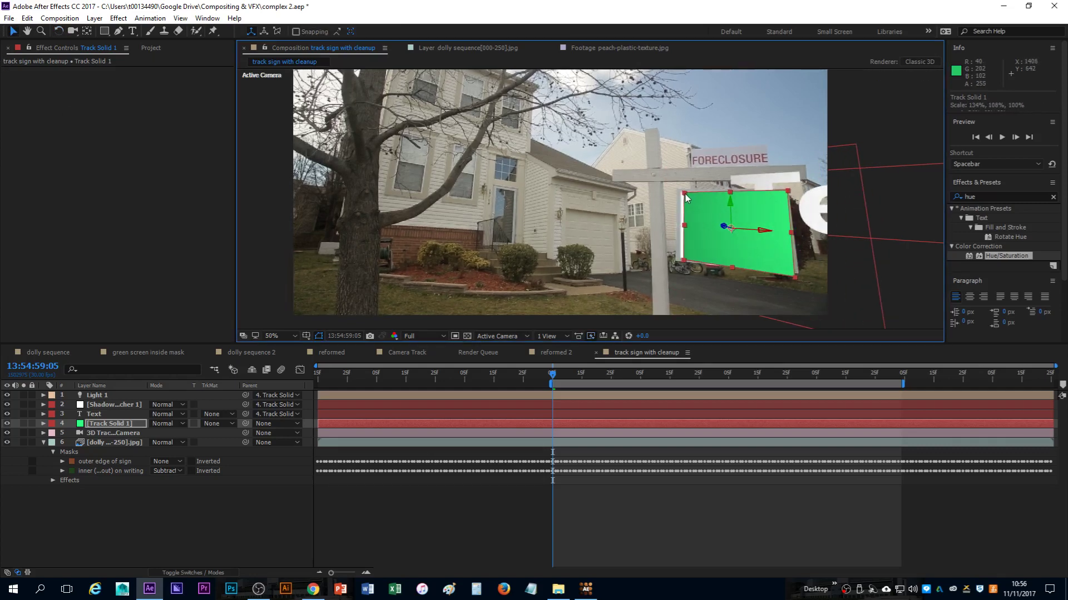
Refine Track Solid 1's orientation to about 341.6°, 28.9°, 8.4° and scale it to about 139% by 116% to cover the sign opening
key("w")
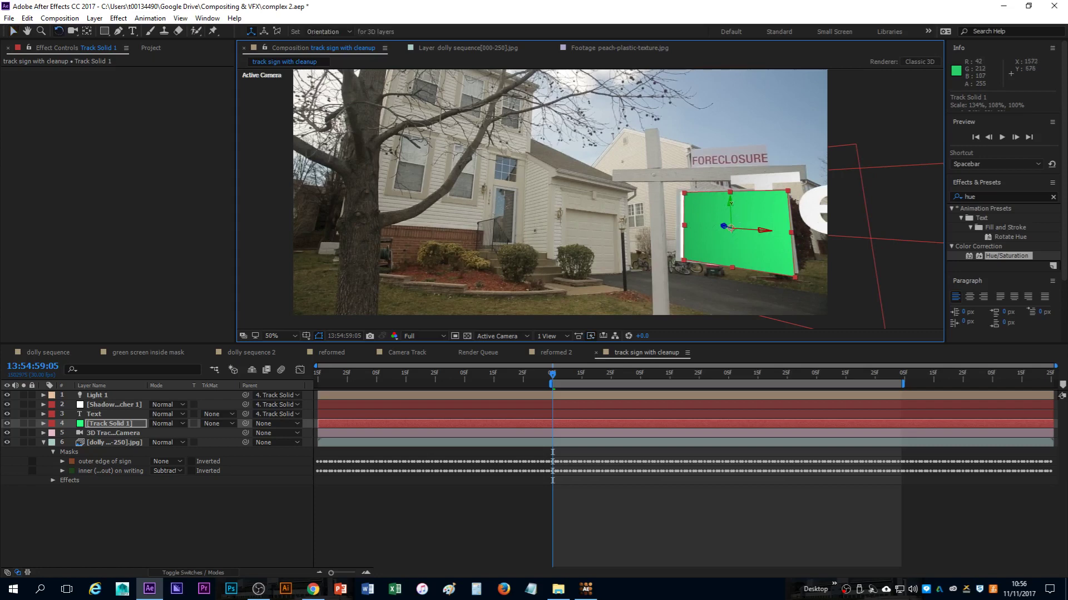
left_click_drag(731, 228, 733, 229)
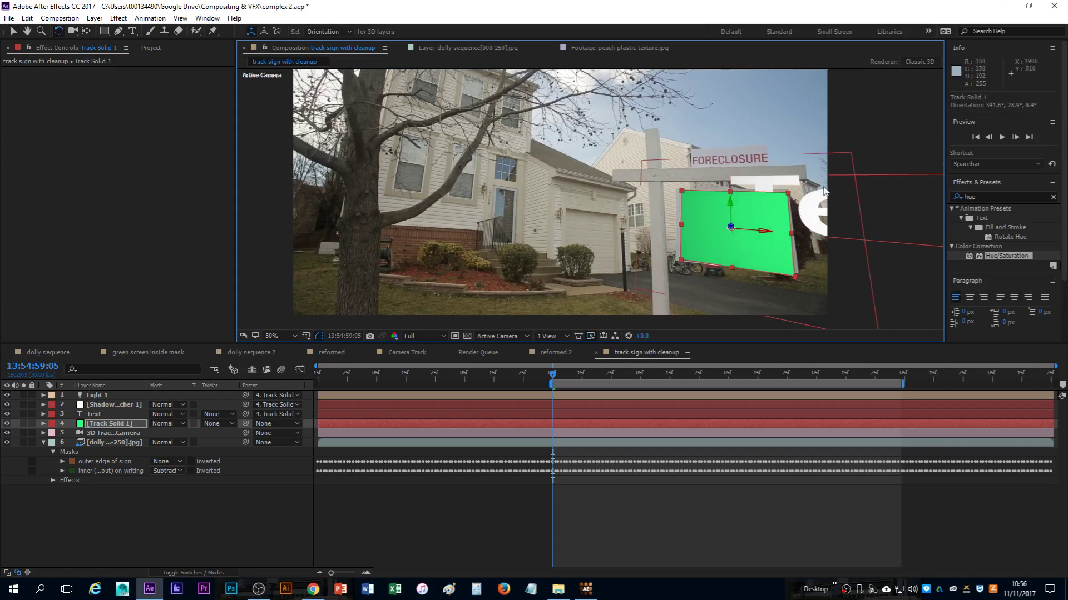
key("v")
left_click_drag(787, 194, 792, 193)
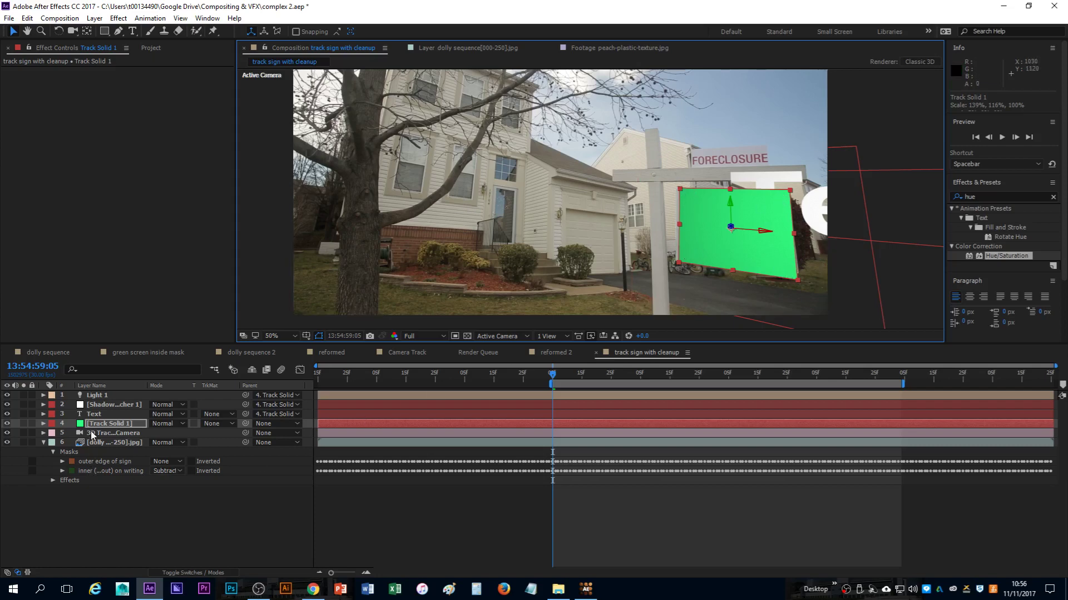
Move Track Solid 1 beneath the dolly sequence layer and check its edges up close against the sign frame
left_click_drag(92, 426, 106, 484)
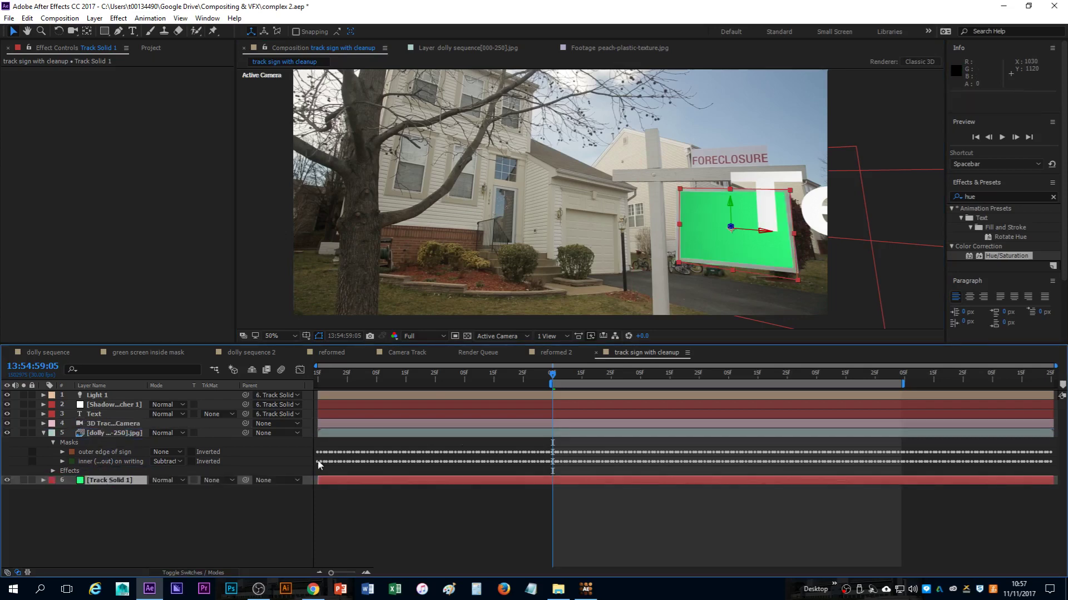
key("period")
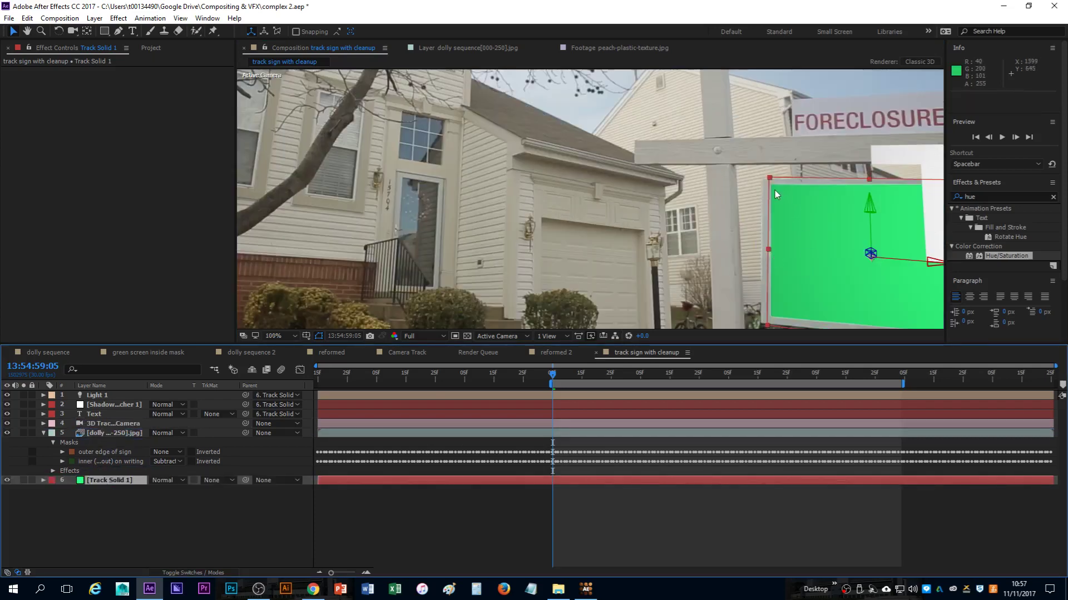
key("comma")
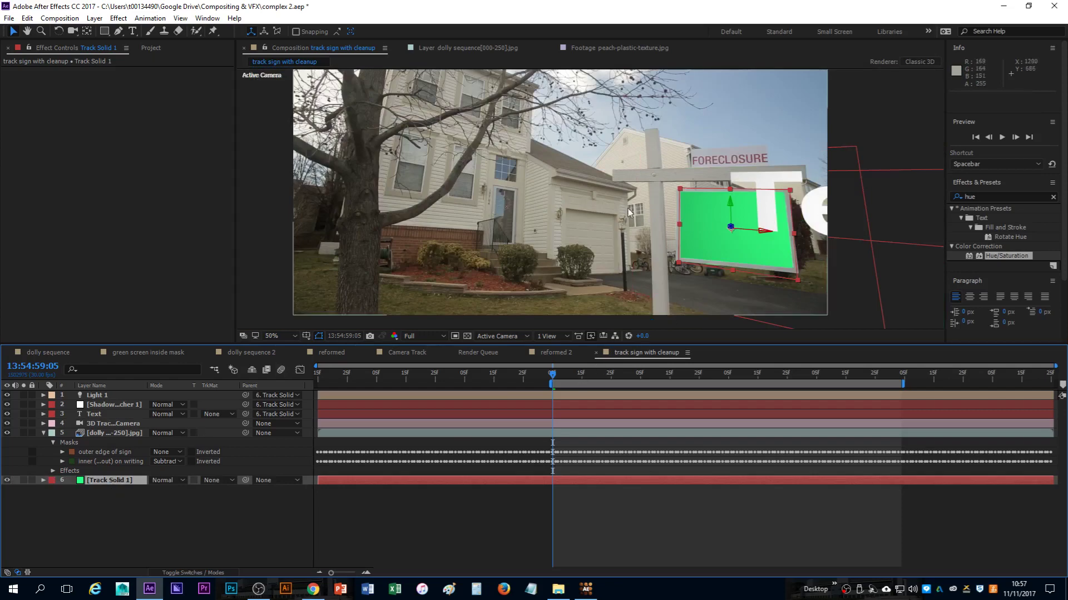
Scale the Text layer to about 418.9% and move it along its X axis to about 73.4 so it fits within the sign
left_click(104, 414)
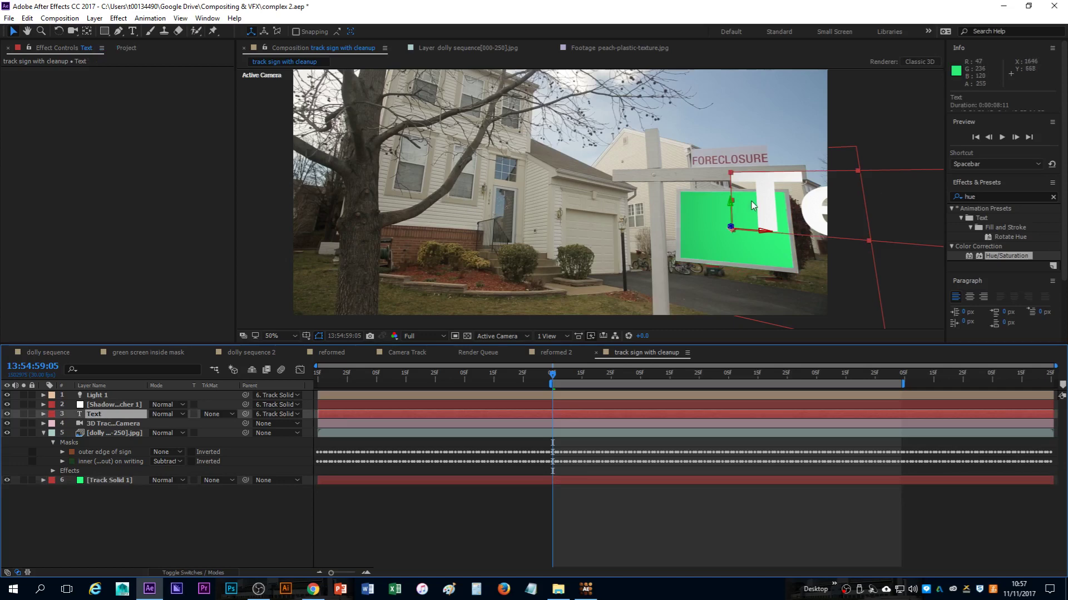
key("s")
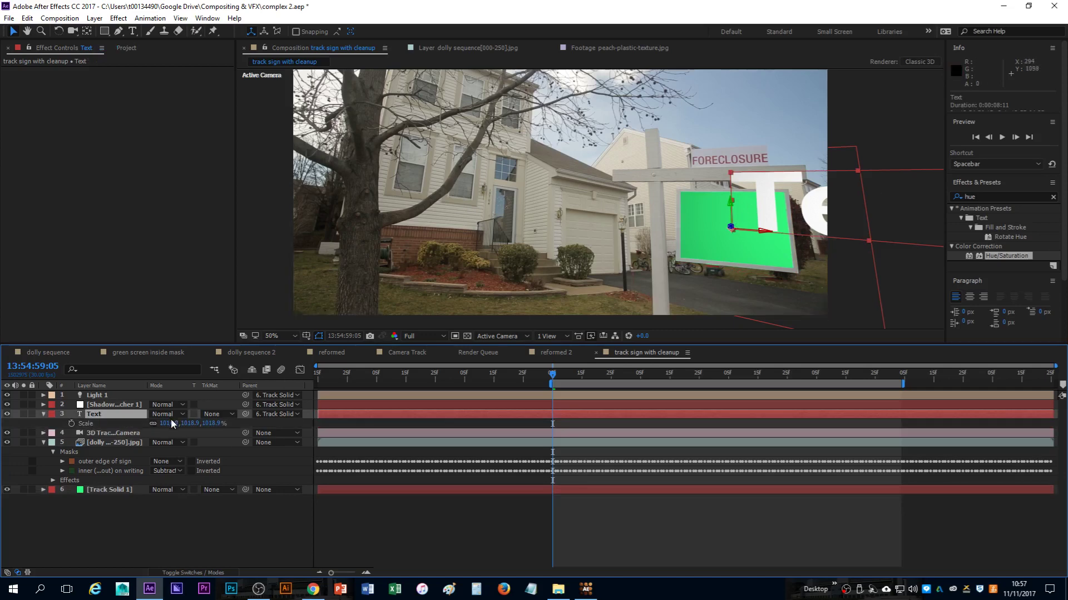
left_click_drag(168, 423, 141, 432)
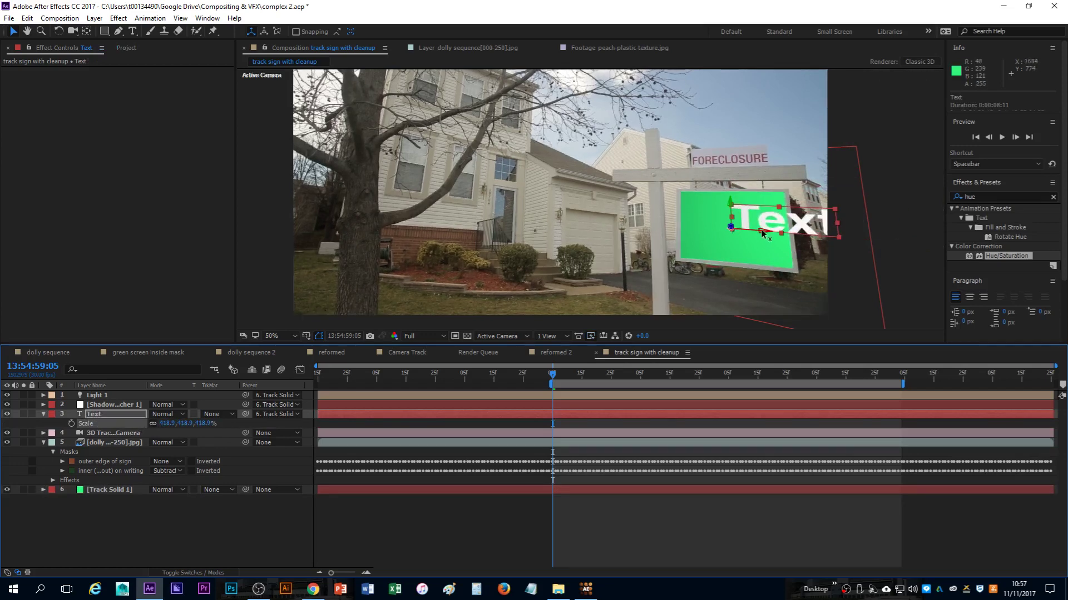
left_click_drag(761, 232, 632, 242)
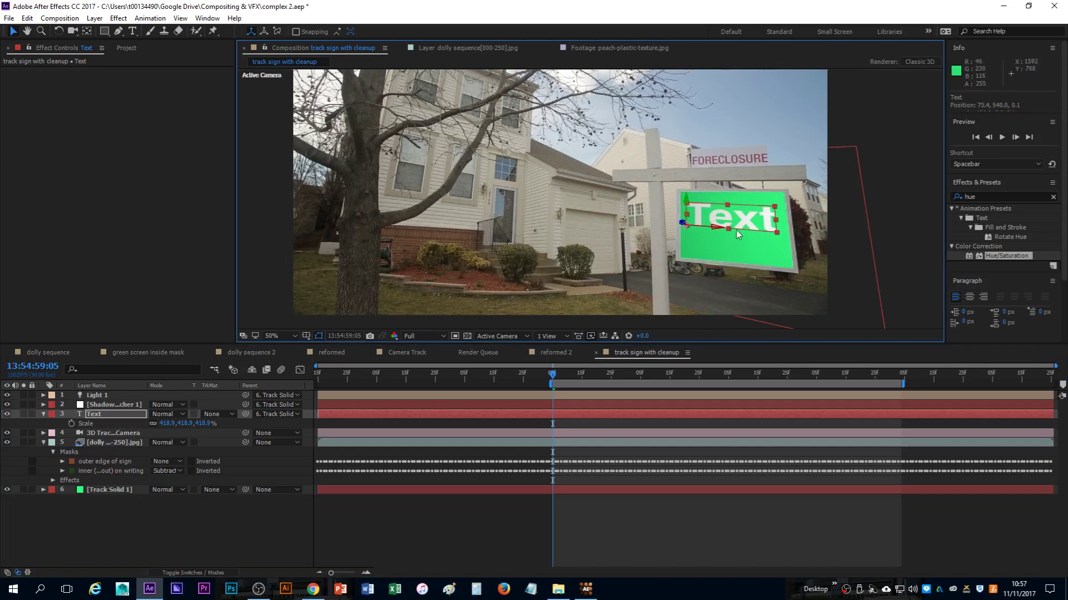
Scale Shadow Catcher 1 down to about 129% by 134% and pull the text forward from the sign to about -262 in Z
left_click(842, 172)
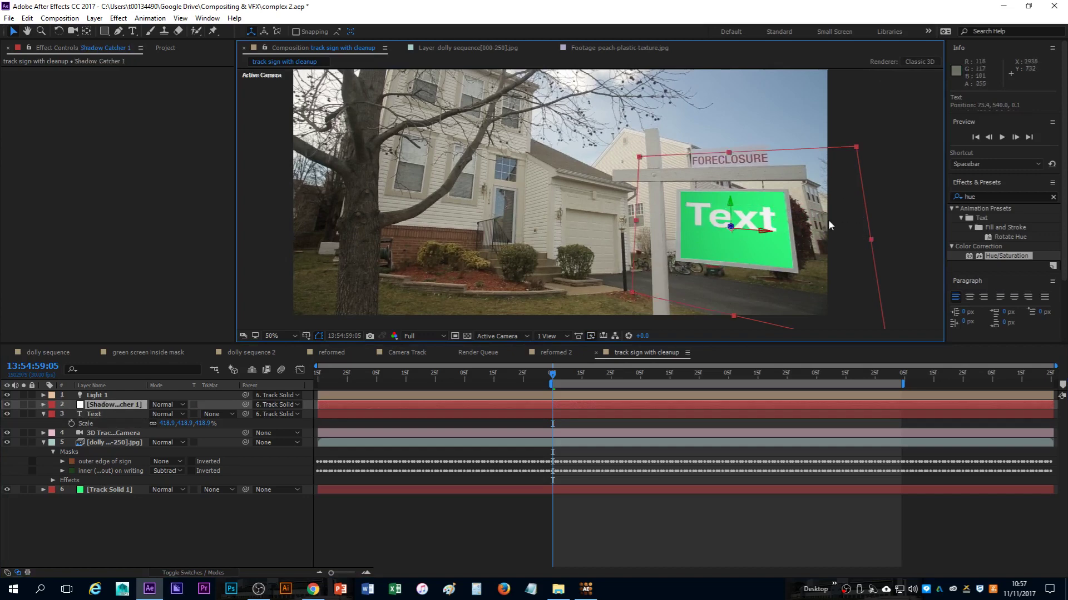
left_click_drag(856, 145, 809, 175)
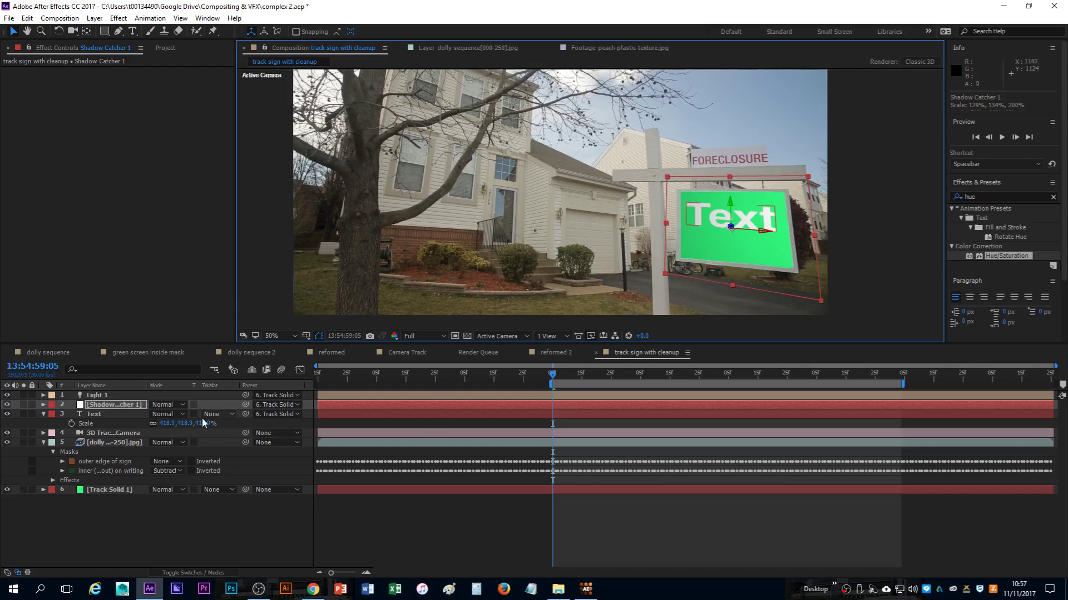
left_click(99, 412)
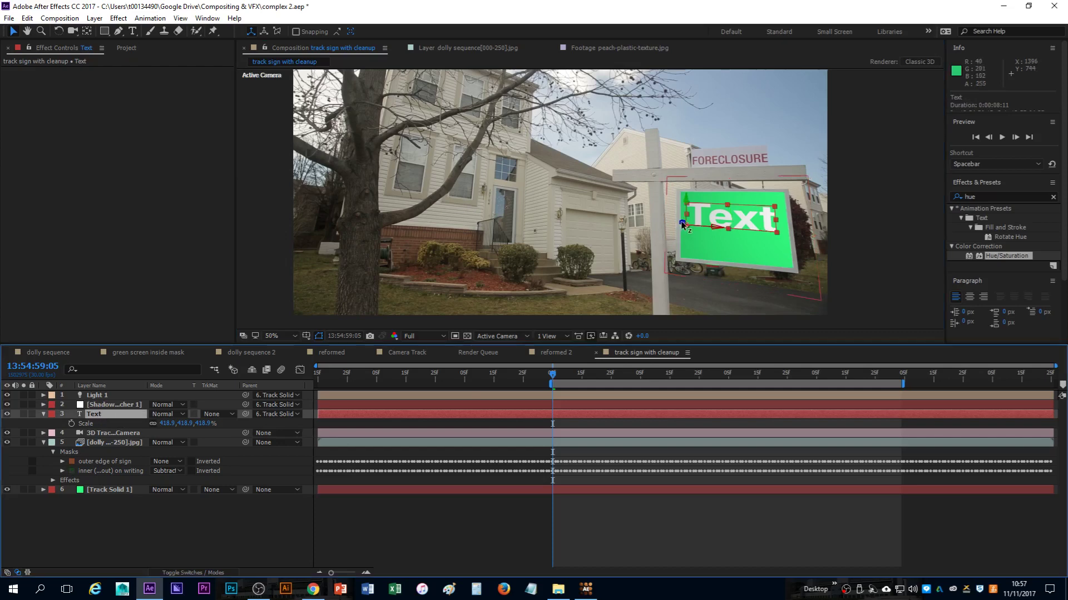
left_click_drag(682, 222, 595, 212)
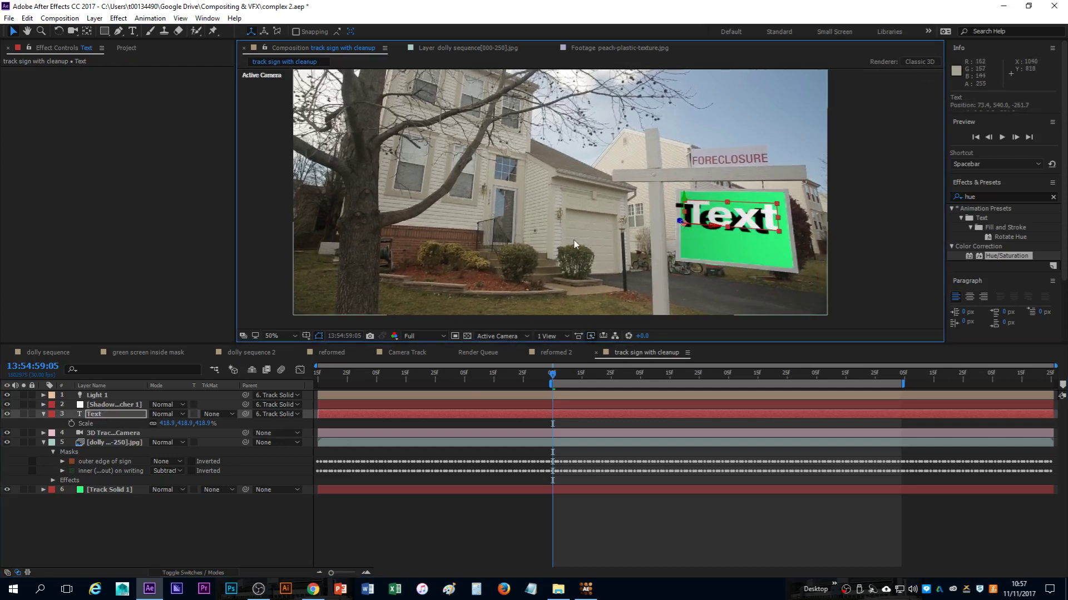
Reposition Light 1 to about 84.1, -1691.4, -4484.1 so the text's shadow falls below it on the sign
left_click(102, 396)
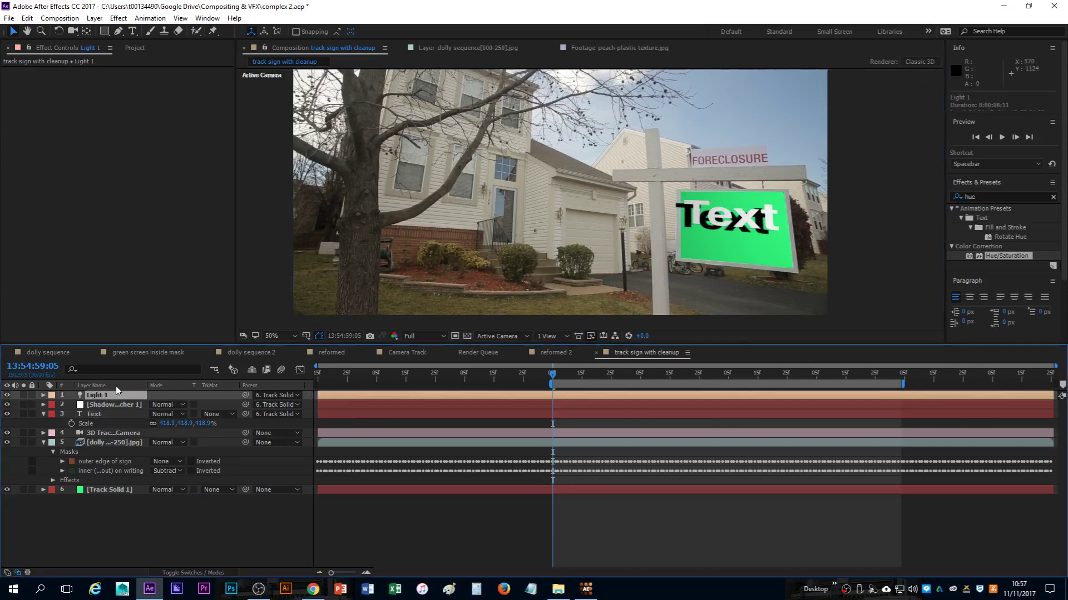
key("p")
mouse_move(185, 406)
left_mouse_down()
mouse_move(47, 405)
mouse_move(177, 412)
mouse_move(78, 411)
left_mouse_up()
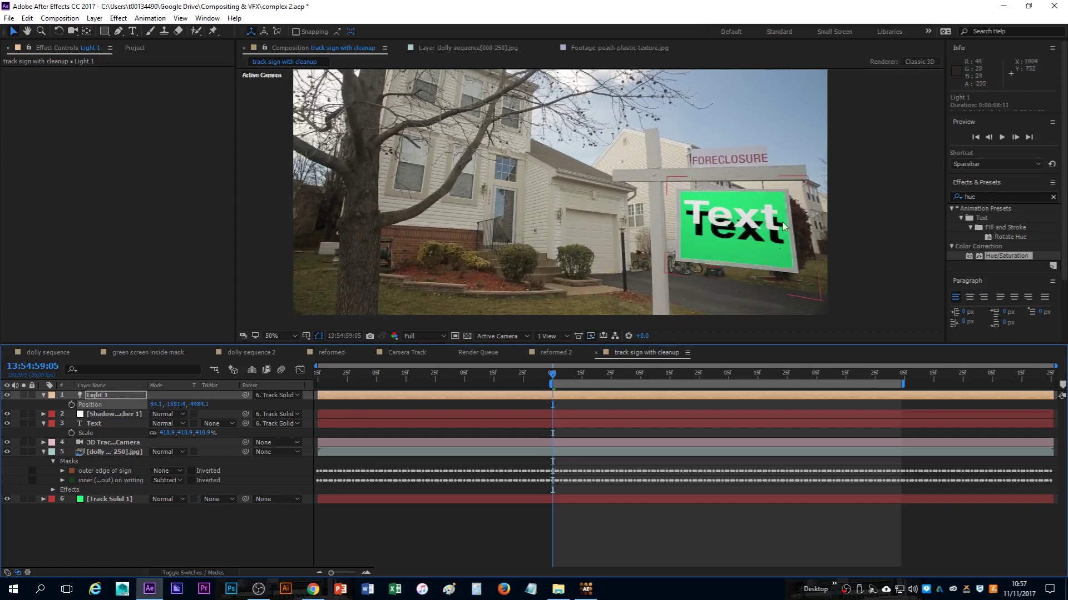
Set Light 1's shadow darkness to 25% and its shadow diffusion to 200 px
double_click(111, 396)
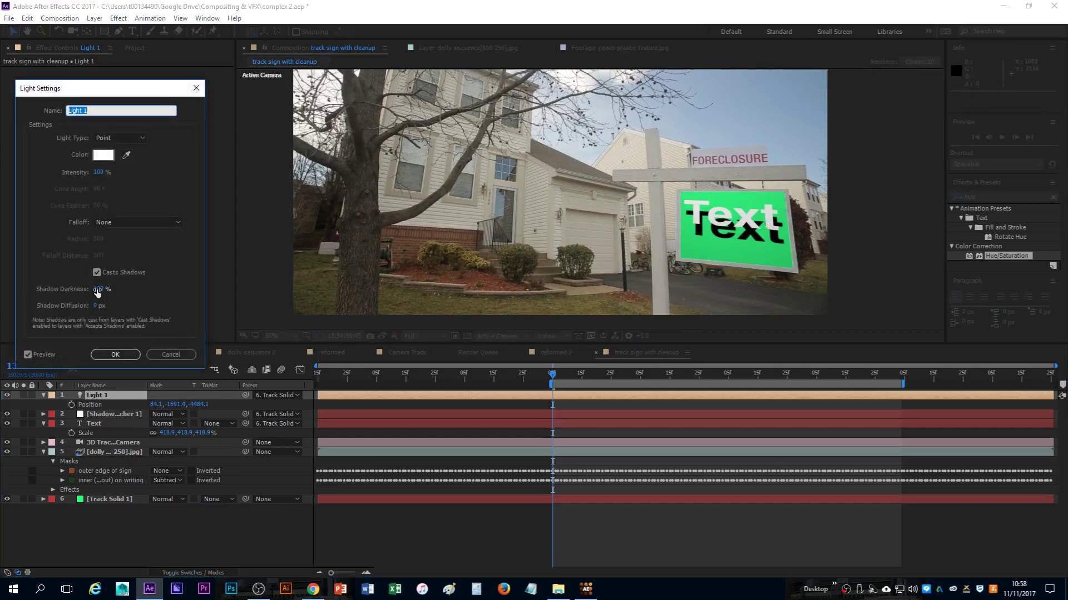
left_click(155, 356)
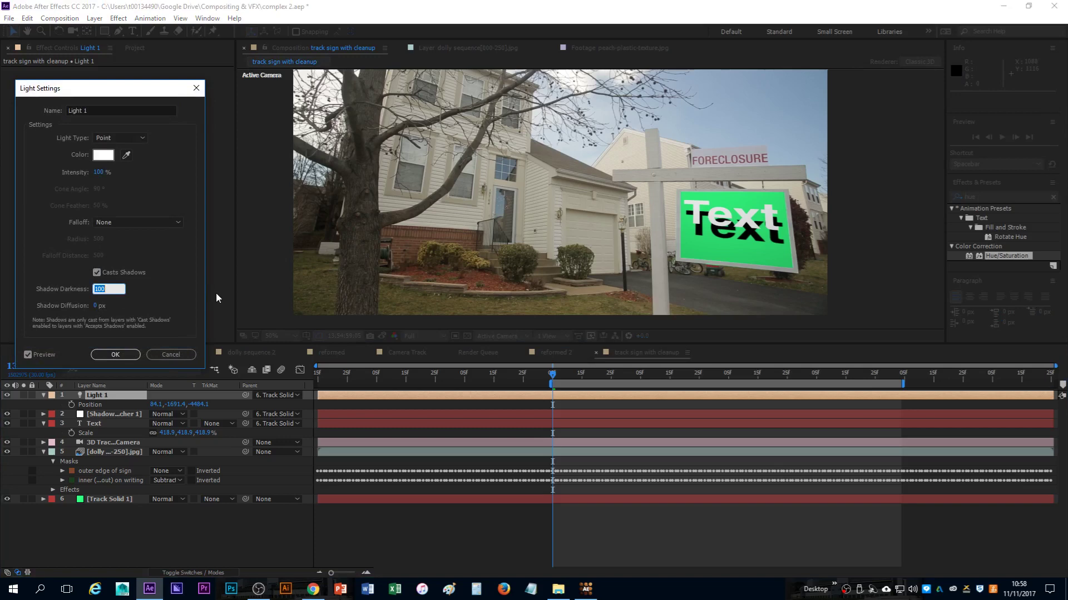
type("25")
key("Tab")
type("200")
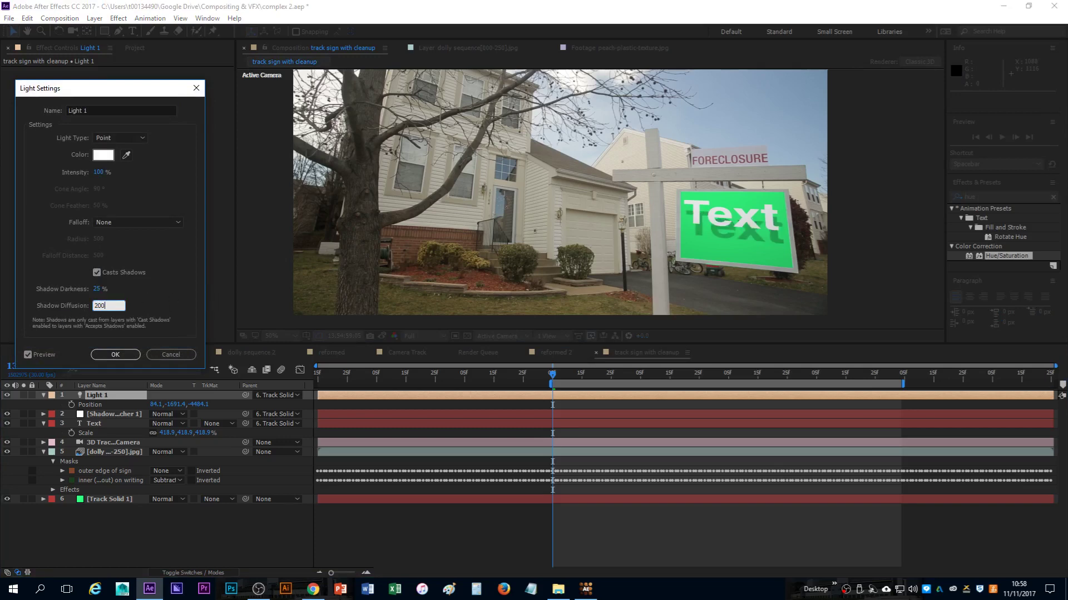
left_click(152, 306)
key("Return")
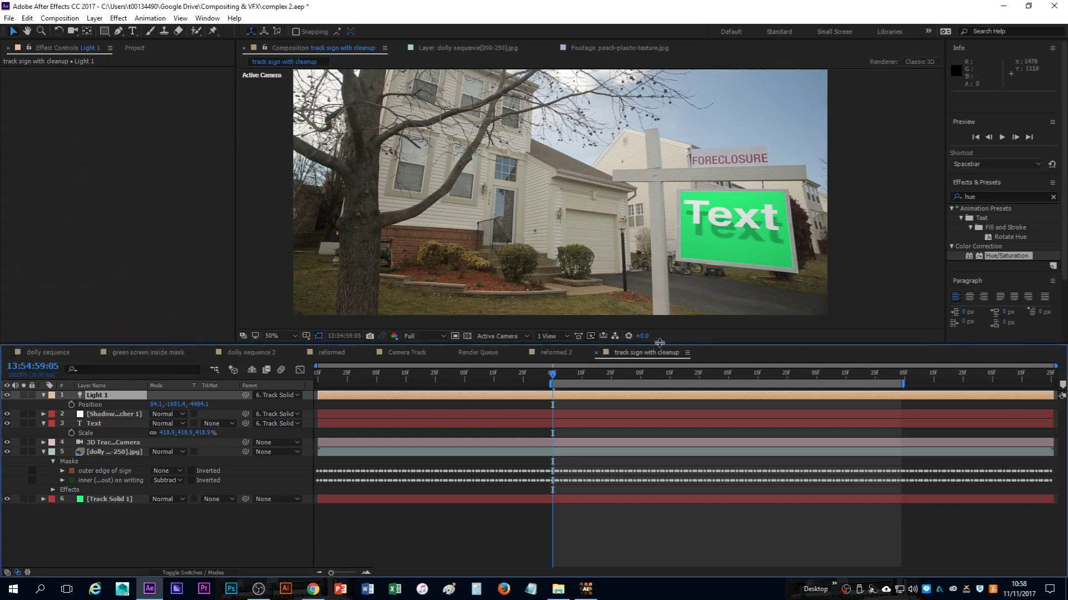
Pull the Text layer forward to about -310.9 in Z and raise it to about 499.3 in Y
left_click(112, 424)
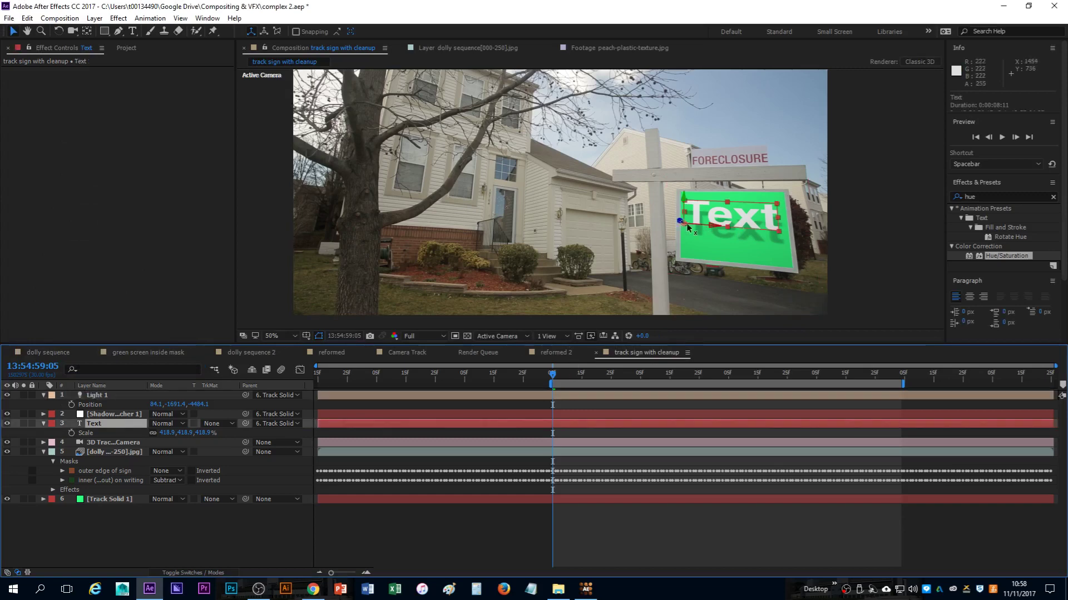
left_click_drag(687, 226, 675, 226)
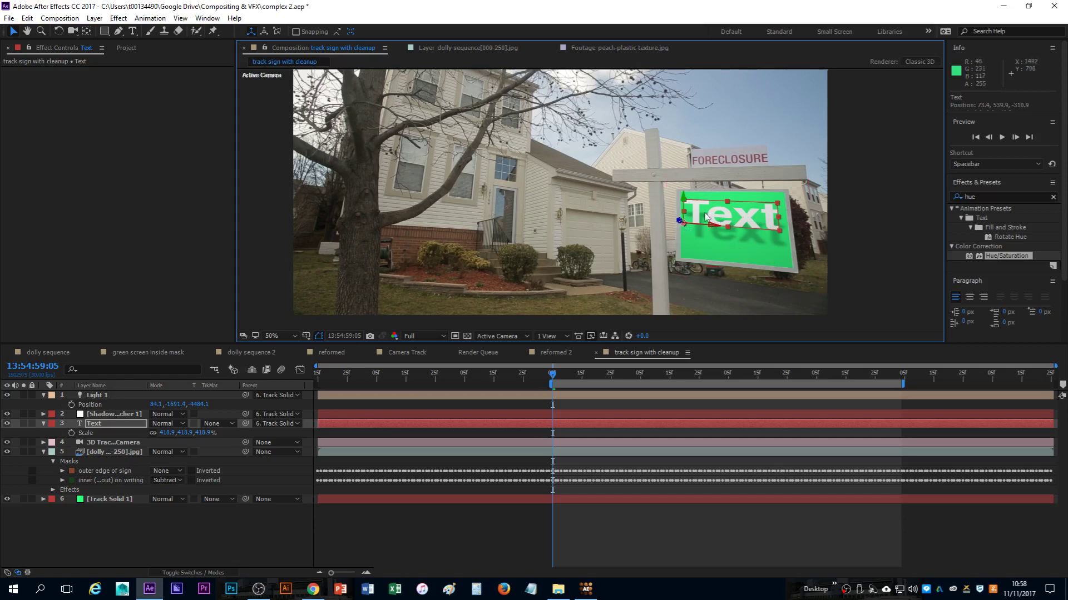
mouse_move(684, 199)
left_mouse_down()
mouse_move(685, 210)
mouse_move(686, 196)
left_mouse_up()
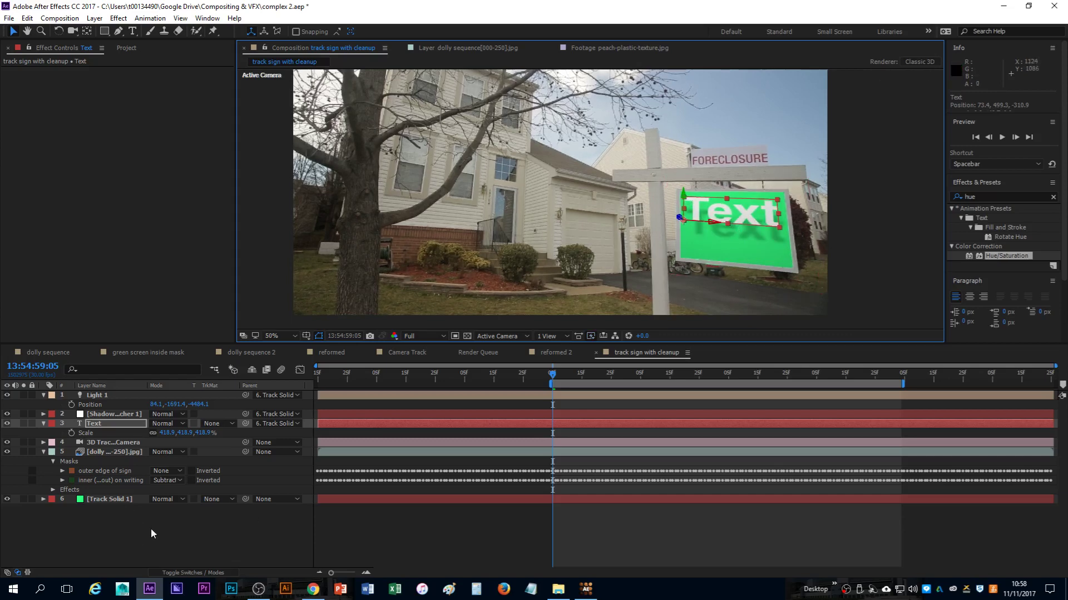
left_click(741, 245)
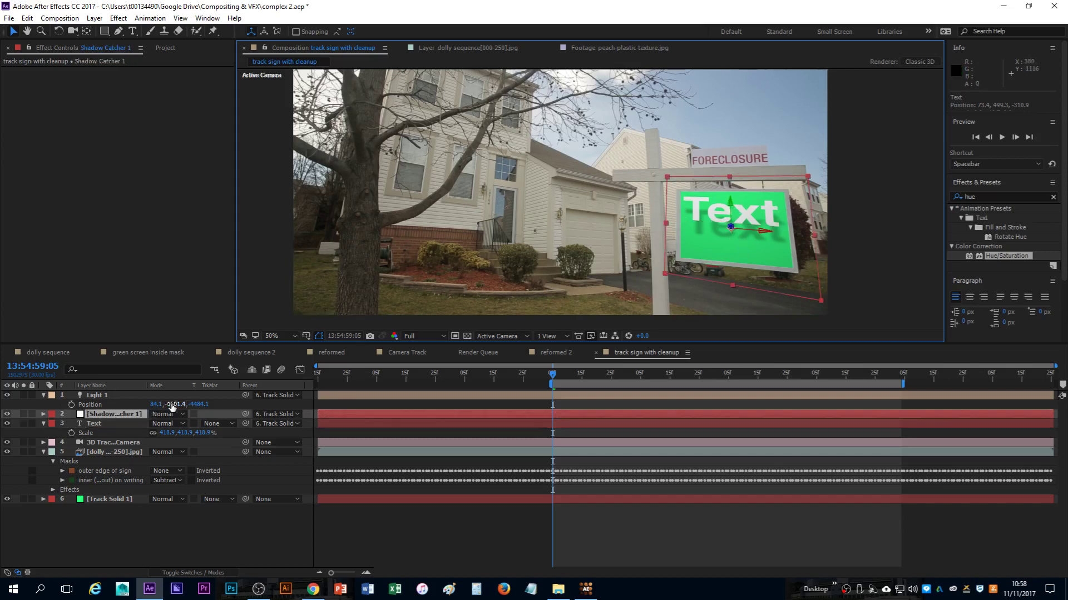
Move Light 1 to about -7421.4 in Y to lower the text's shadow, and raise its shadow darkness to 94%
left_click_drag(171, 407, 53, 416)
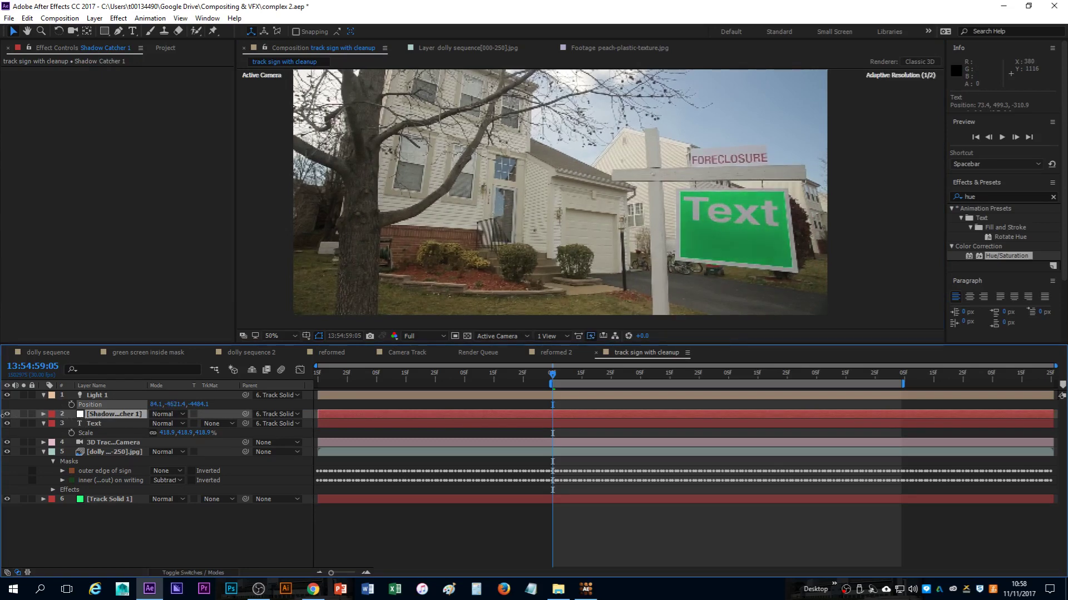
key("ctrl+Up")
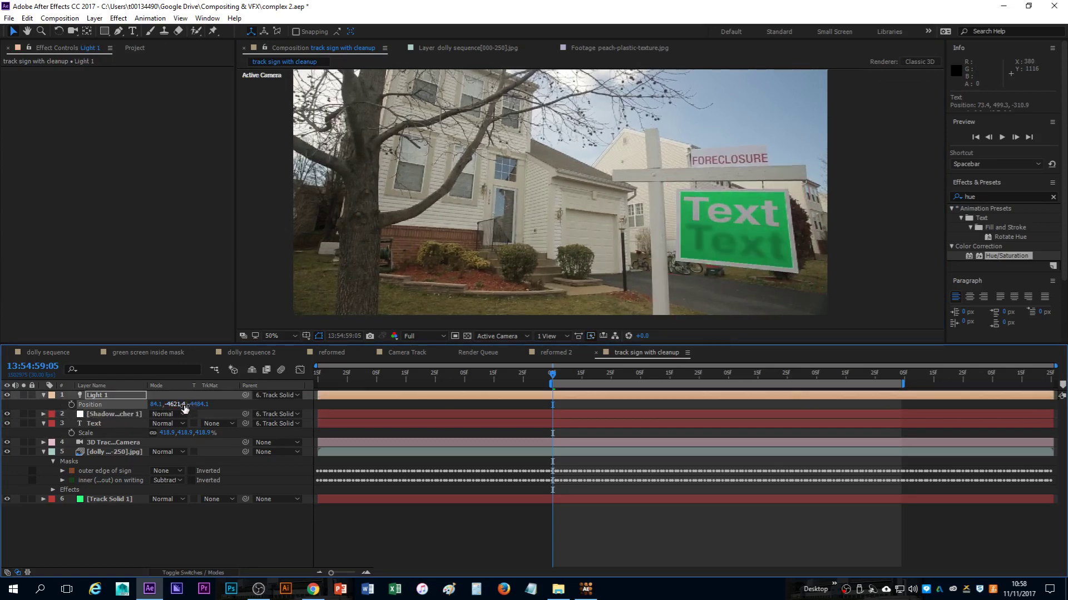
left_click_drag(185, 408, 27, 435)
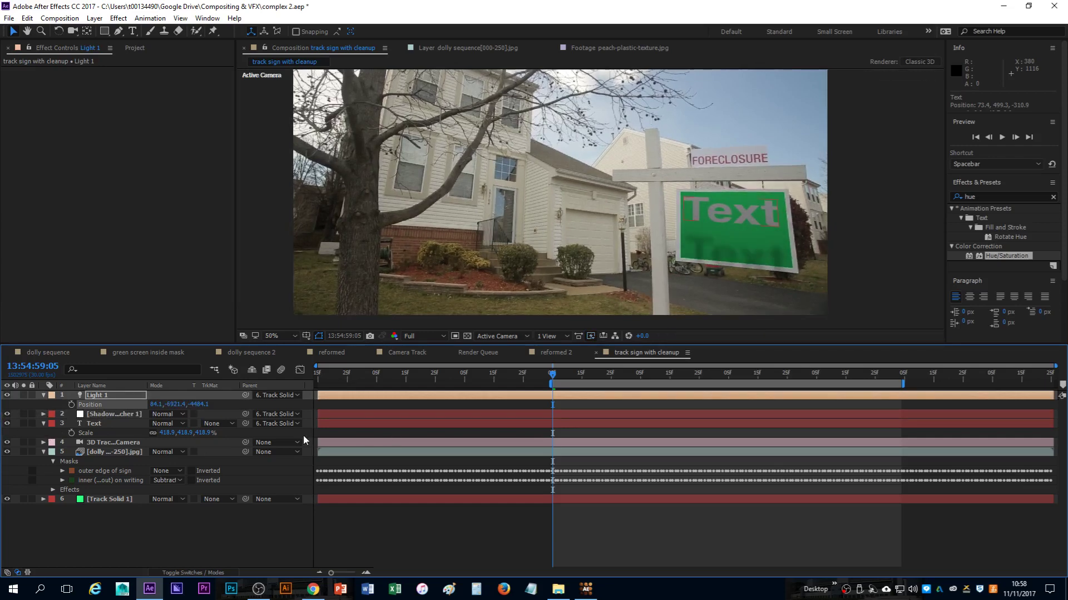
left_click_drag(165, 406, 148, 412)
double_click(86, 395)
left_click_drag(96, 289, 147, 303)
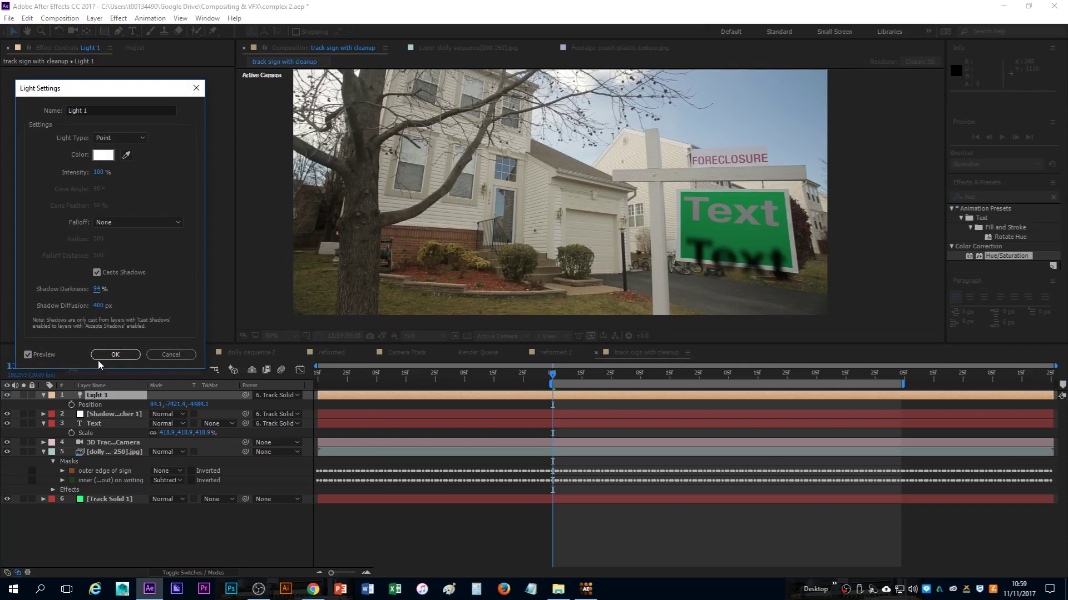
left_click(116, 355)
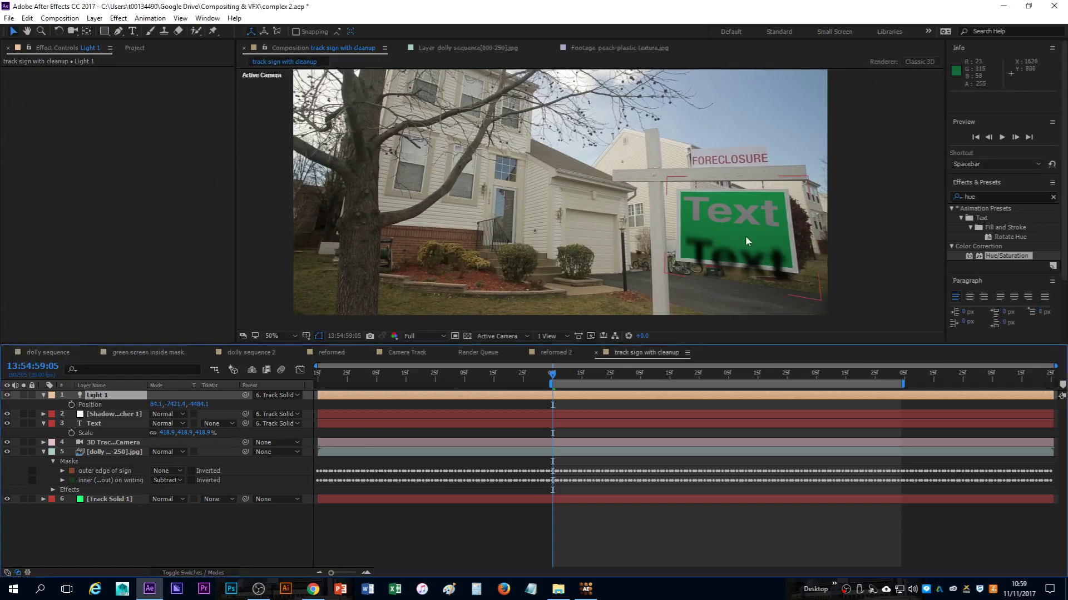
Reduce the height of Shadow Catcher 1, scaling it to about 129% by 116%
left_click(821, 300)
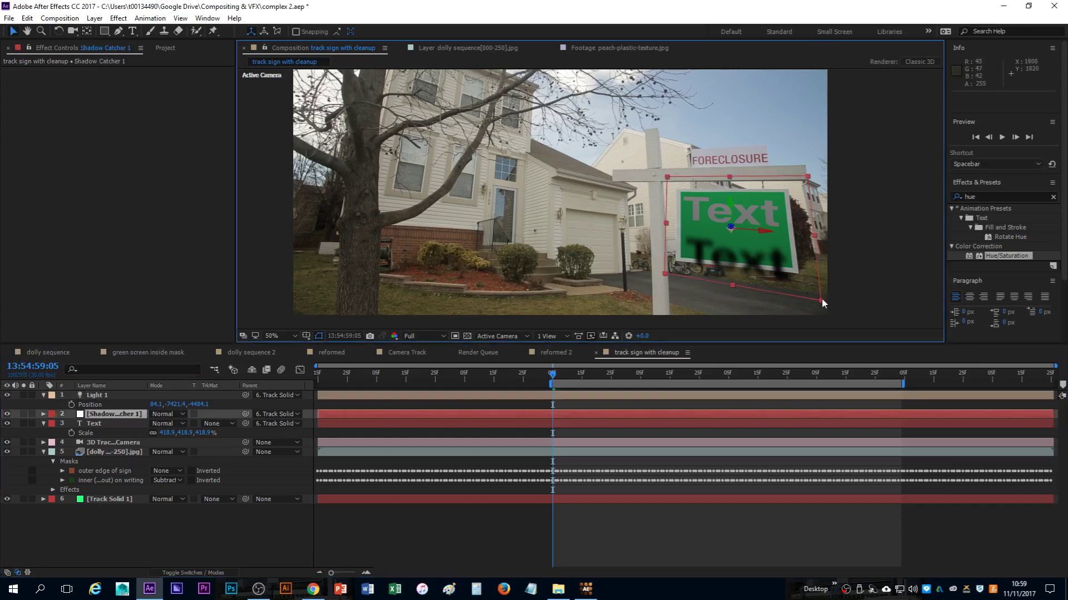
mouse_move(822, 301)
left_mouse_down()
mouse_move(813, 279)
mouse_move(818, 298)
left_mouse_up()
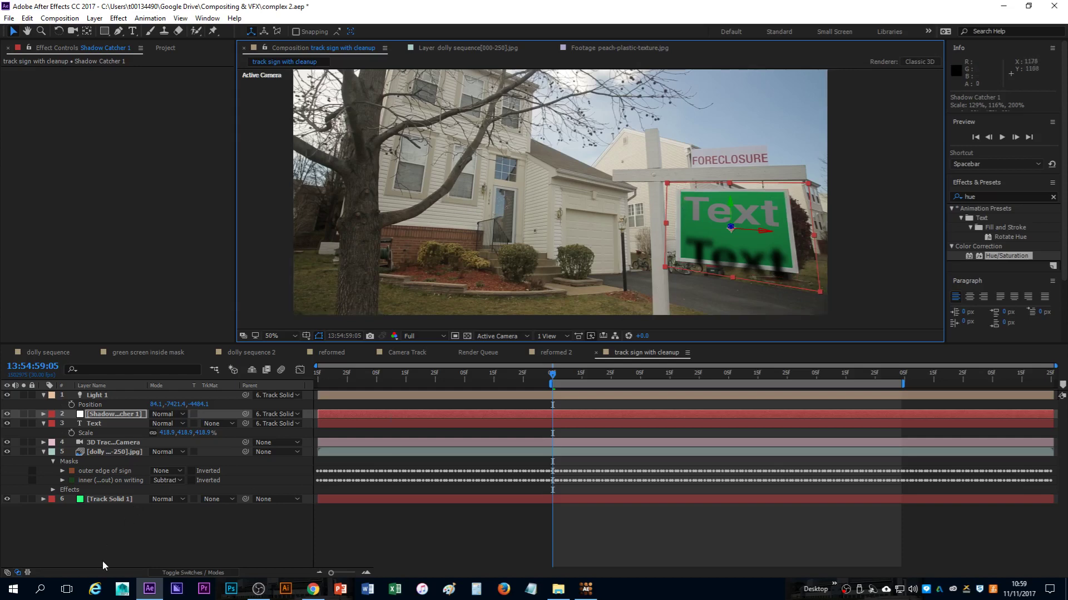
Create a 1920 by 1080 px green solid named Shadow trackmatte and place it between Light 1 and Shadow Catcher 1
right_click(107, 513)
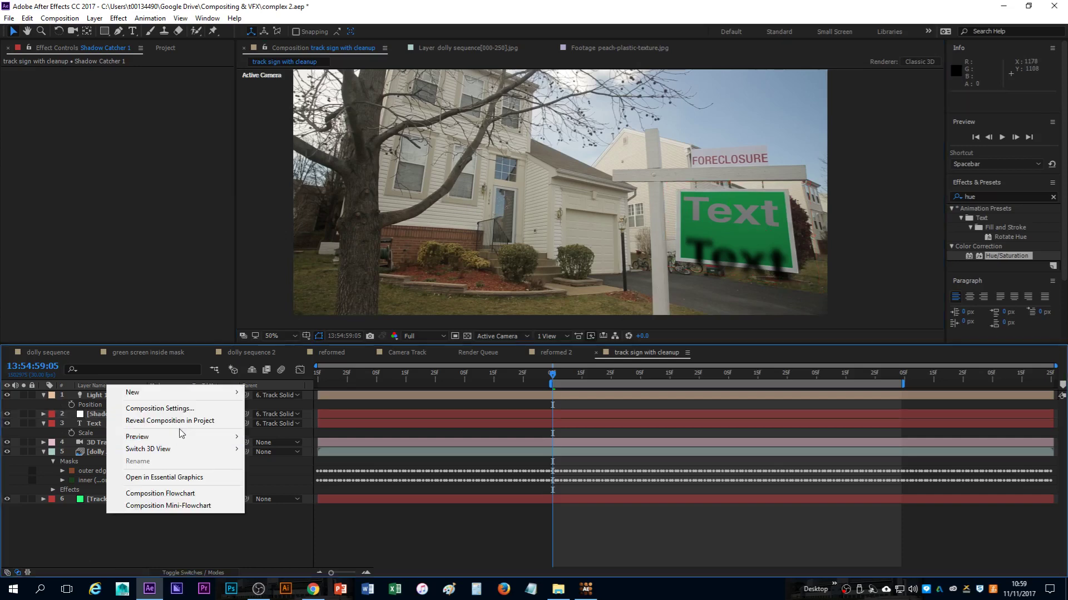
mouse_move(174, 393)
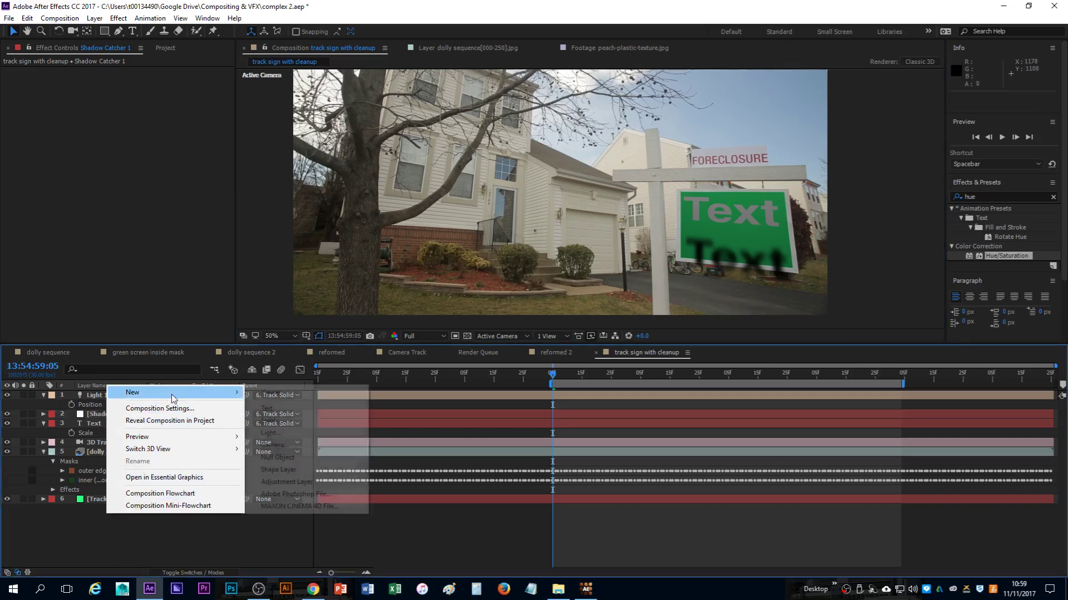
left_click(294, 425)
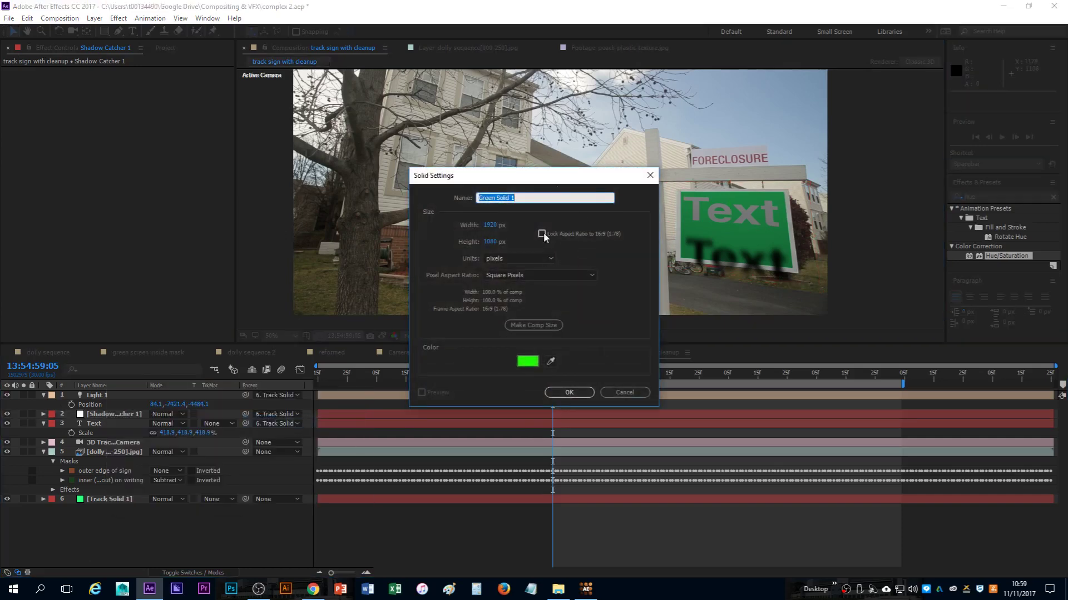
type("Shadow trackmatte")
left_click(569, 393)
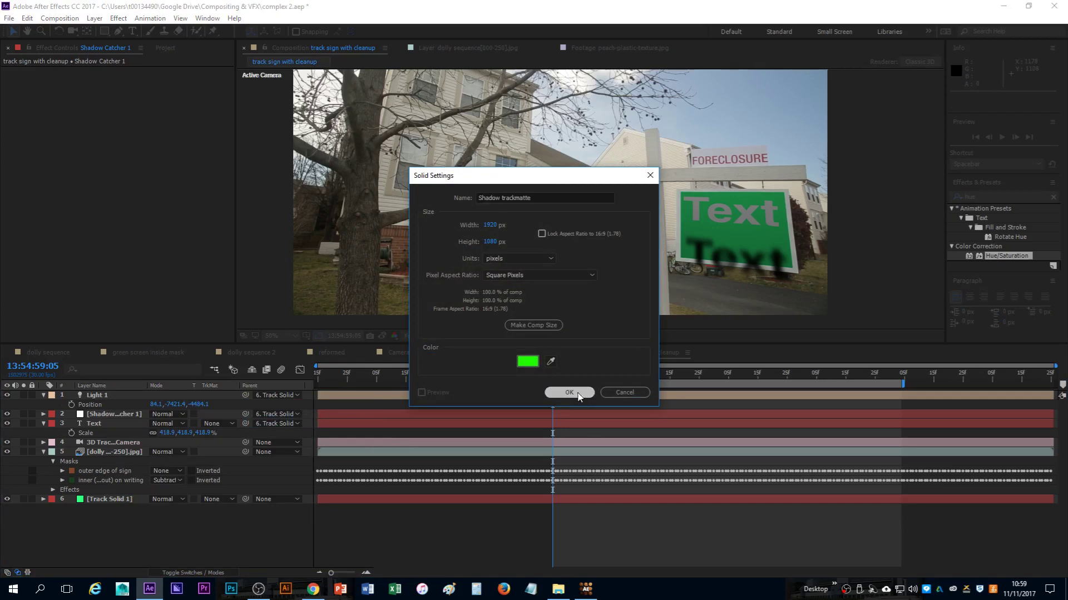
left_click_drag(88, 396, 96, 422)
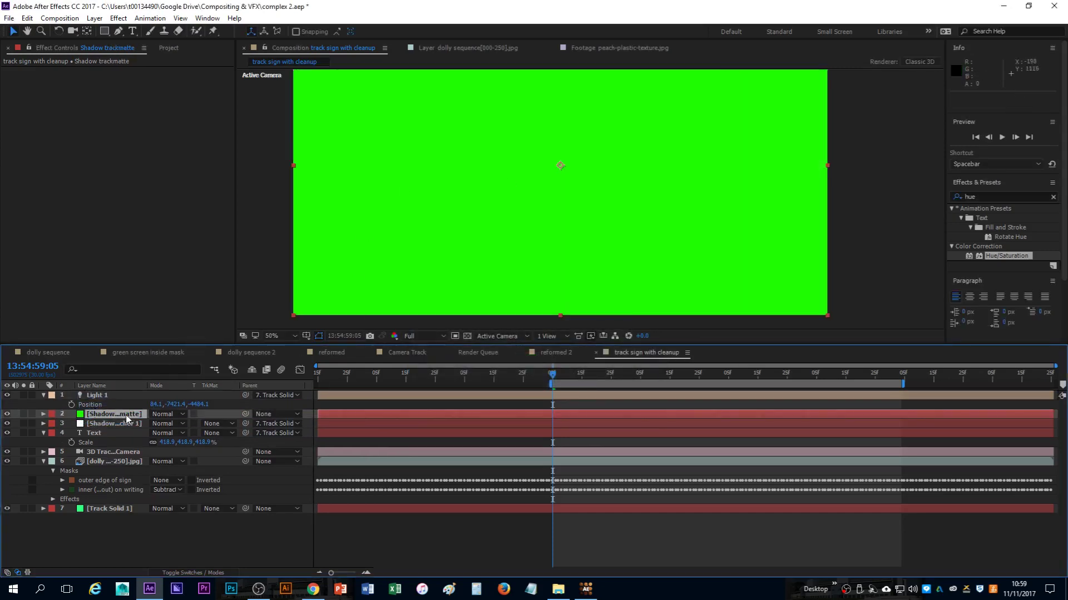
left_click(117, 426)
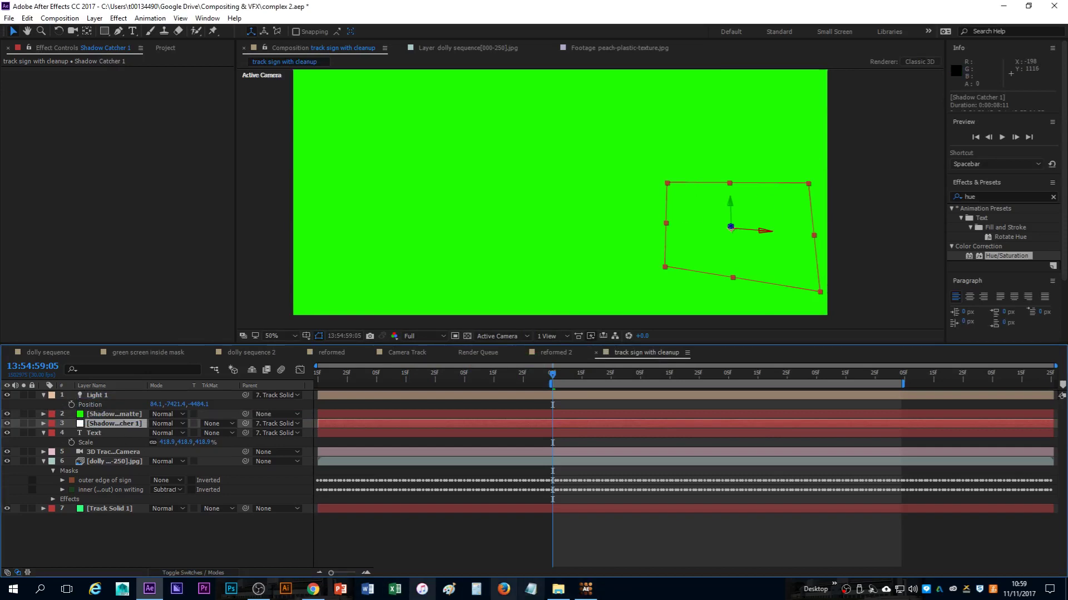
Switch to mocha AE and copy the shape data of the outer edge of sign layer
left_click(586, 589)
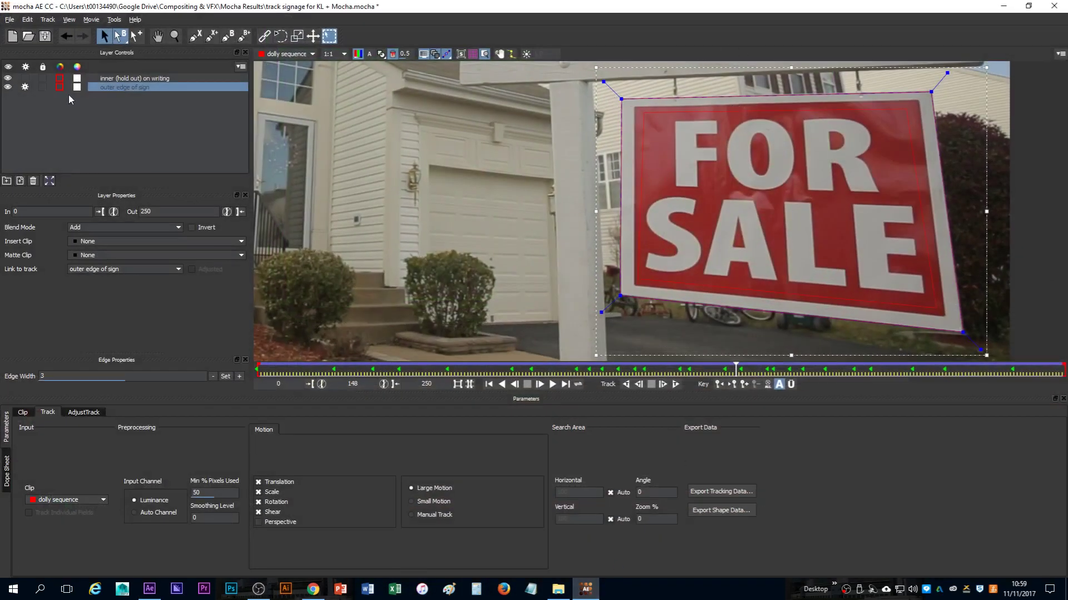
left_click(189, 94)
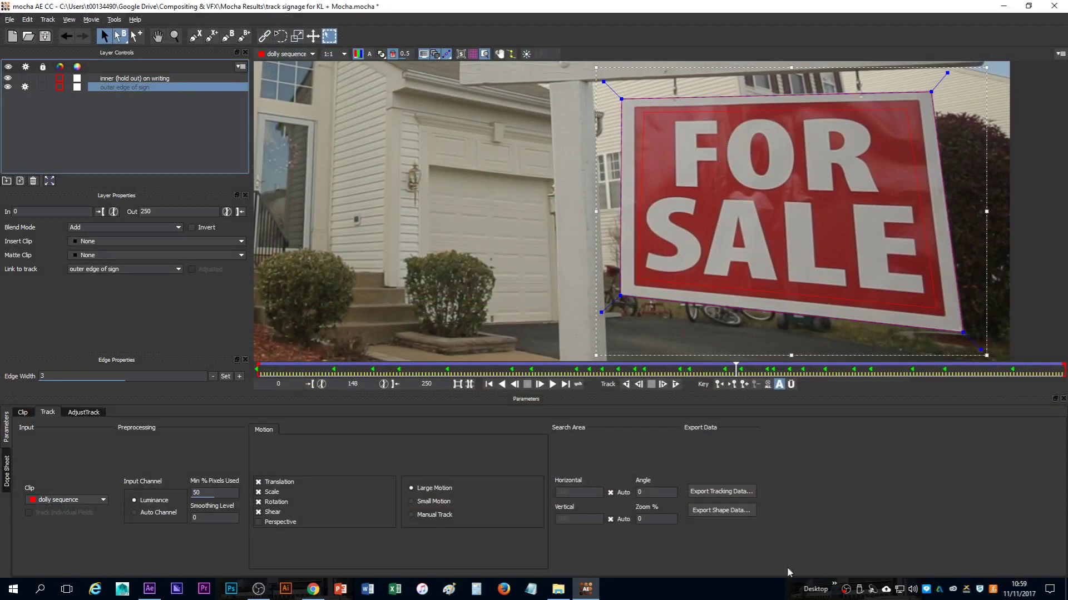
left_click(721, 510)
left_click(521, 312)
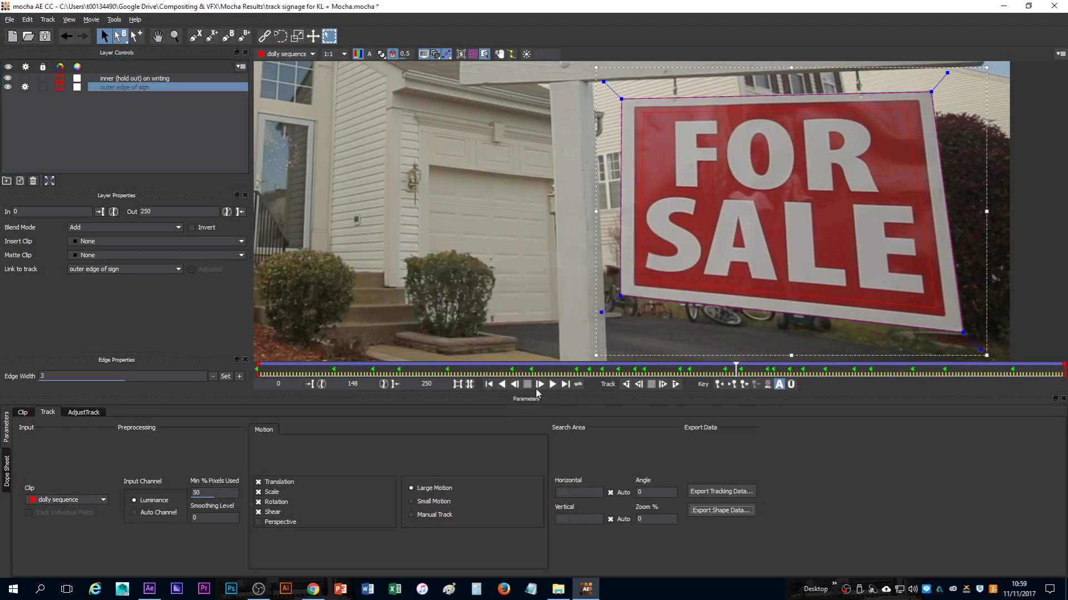
Return to After Effects, go to the first frame at 13:54:56:15 and paste the mocha mask onto the Shadow trackmatte solid
left_click(149, 589)
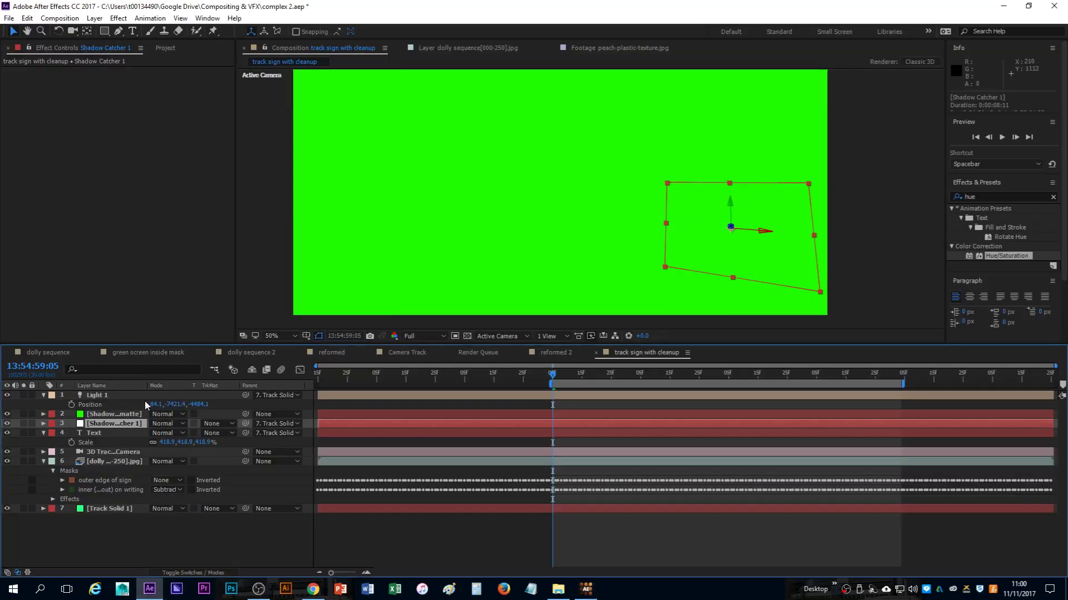
left_click_drag(338, 370, 314, 374)
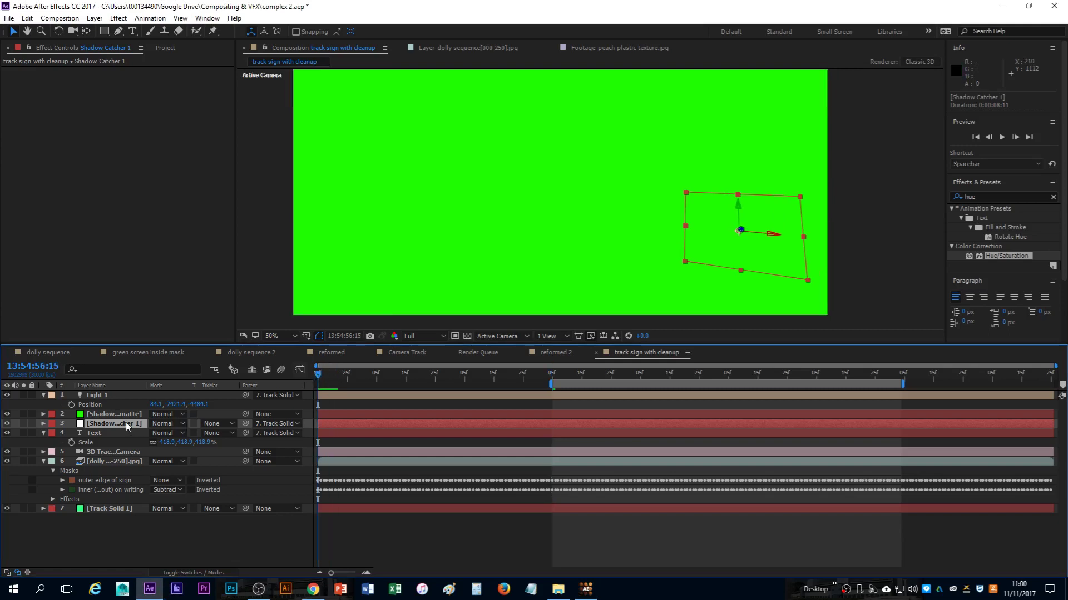
left_click(108, 415)
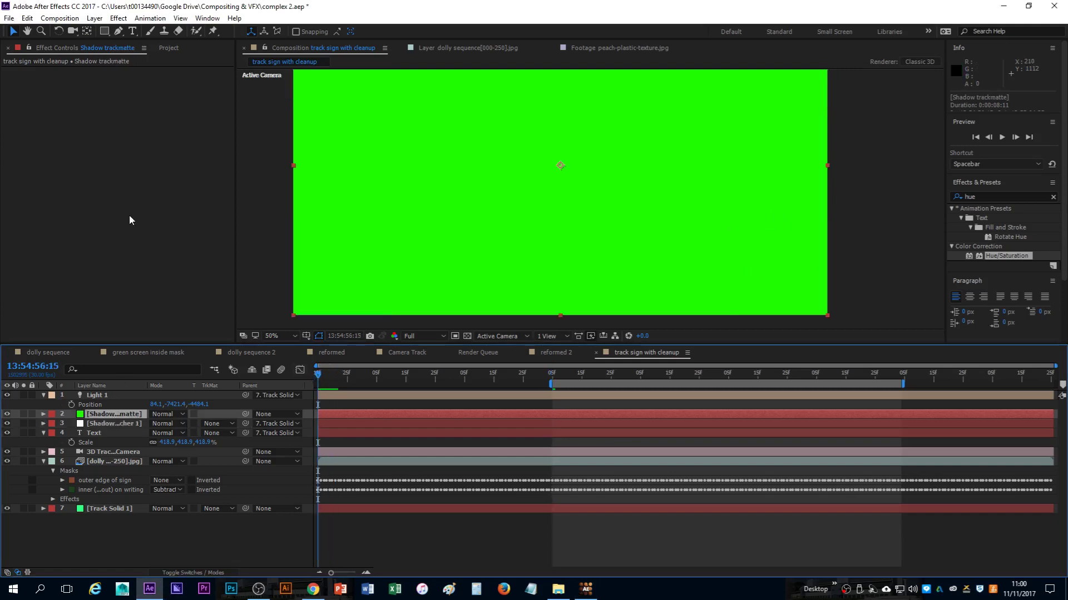
left_click(27, 18)
left_click(87, 354)
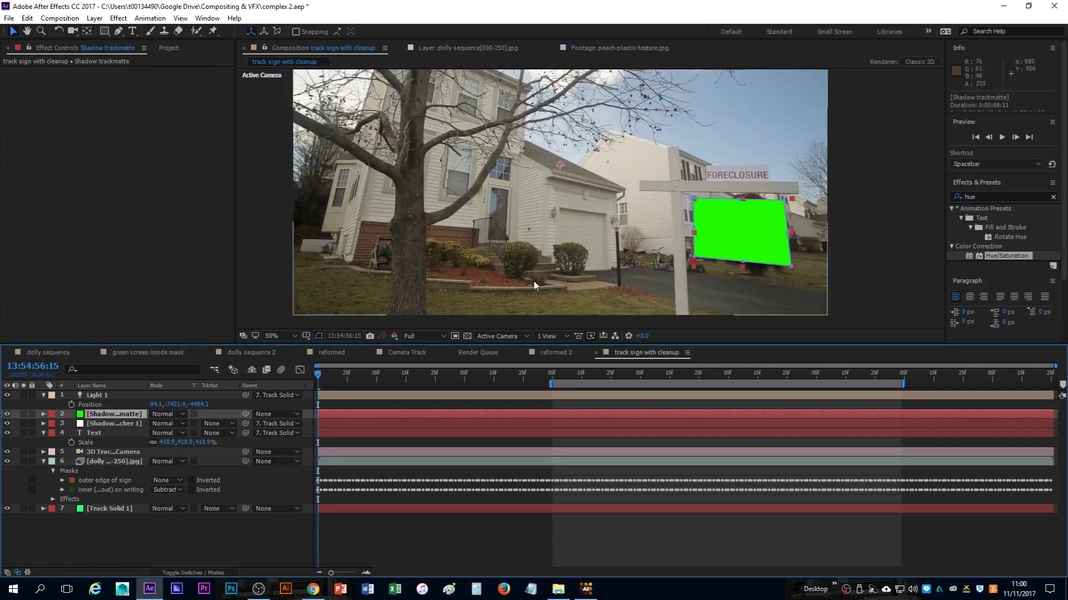
Set Shadow Catcher 1's track matte to Alpha Matte "Shadow trackmatte" so the shadow is limited to the sign
left_click(219, 425)
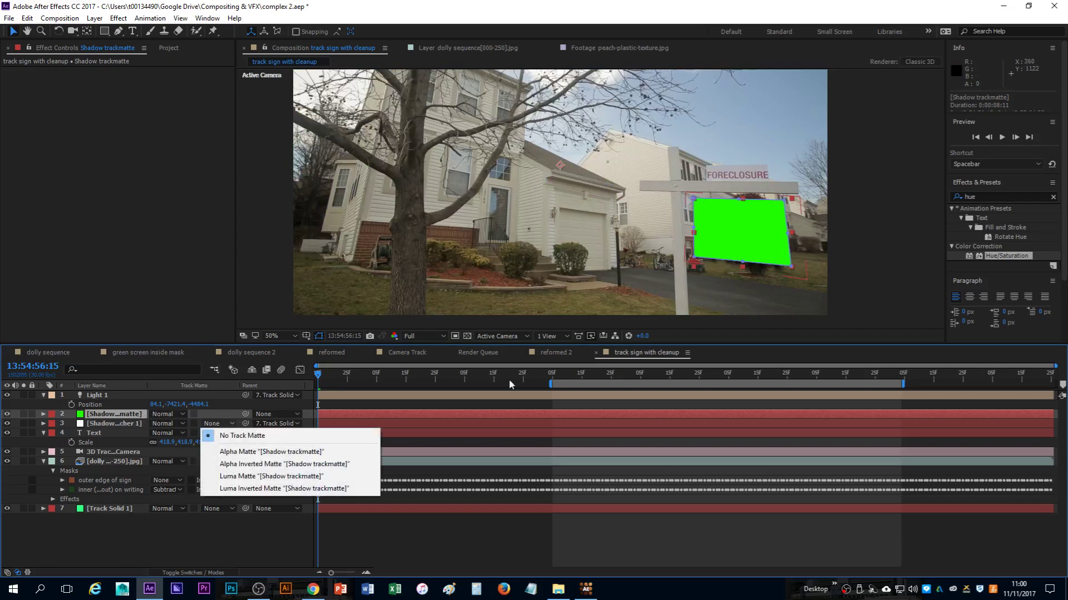
left_click(593, 490)
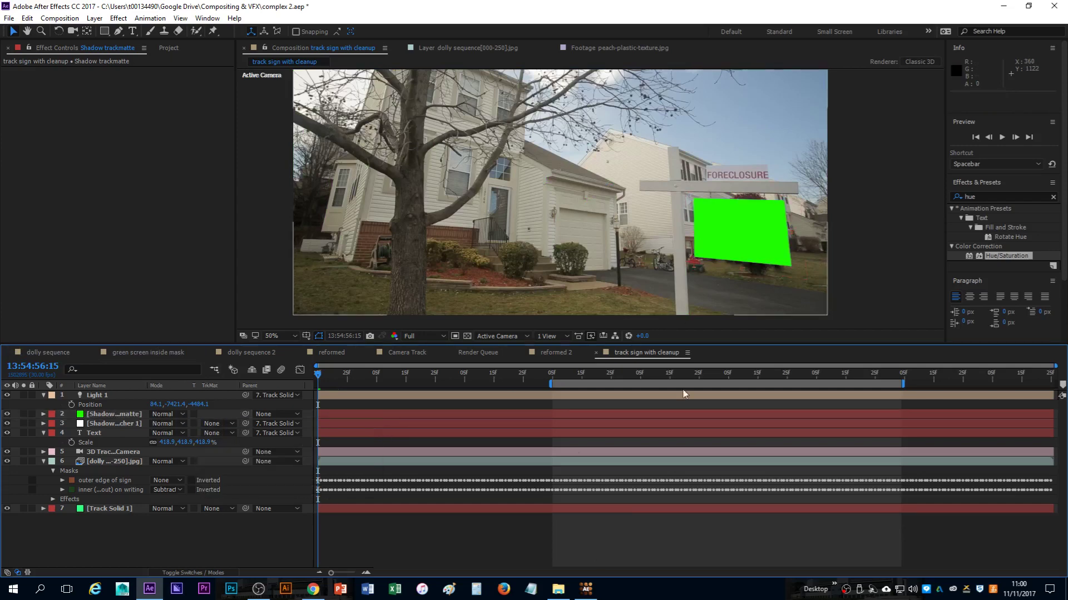
scroll(744, 258, "up", 2)
left_click_drag(734, 253, 484, 123)
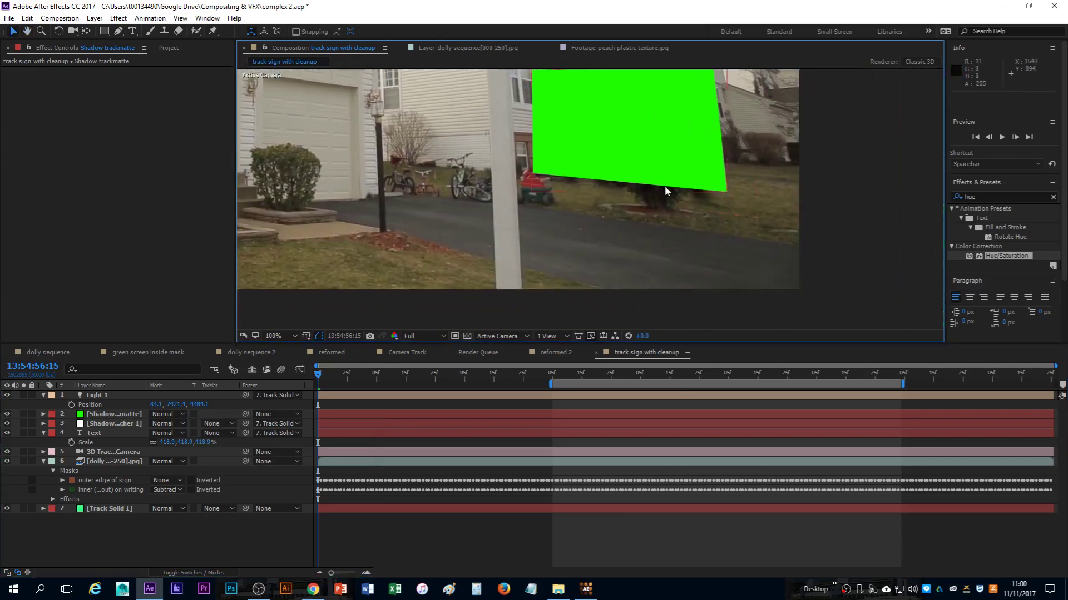
left_click(712, 204)
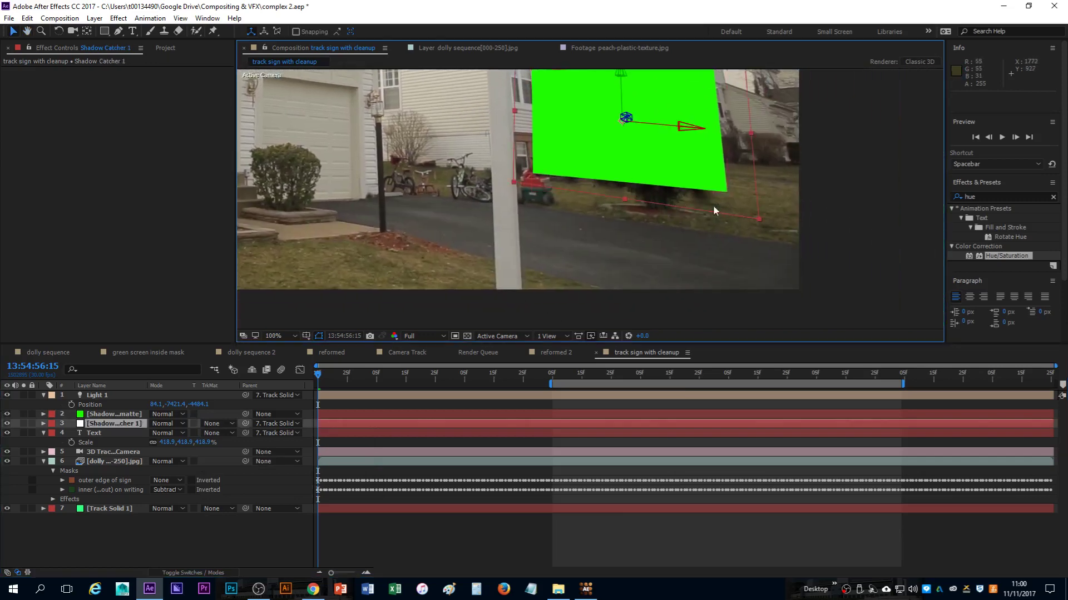
left_click(232, 425)
left_click(248, 453)
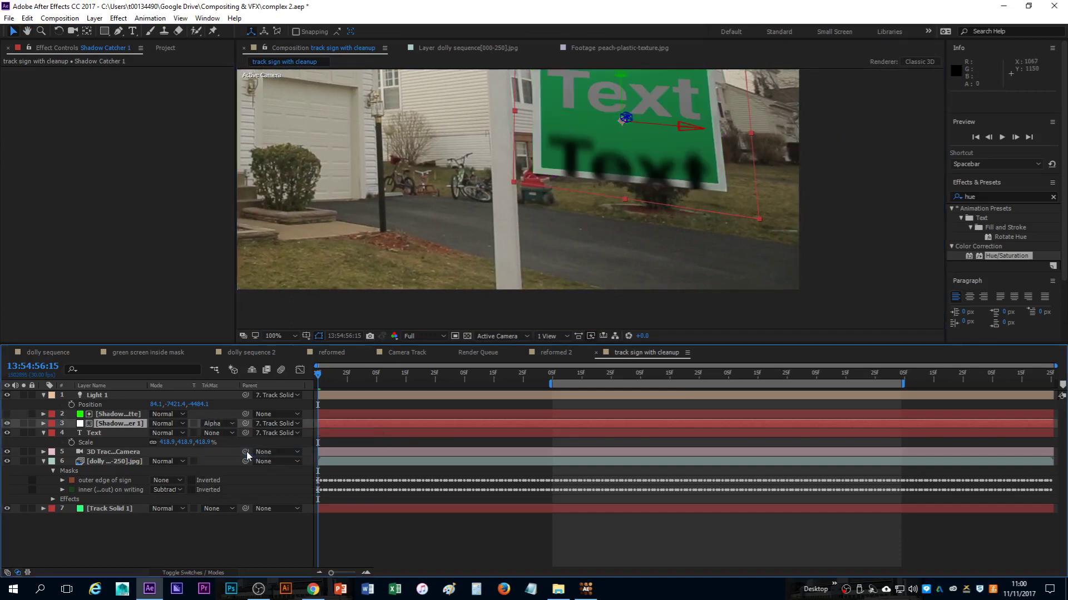
Move Light 1 to about -9231.4 in Y to check the shadow's cutoff at the sign's lower edge
scroll(646, 199, "up", 1)
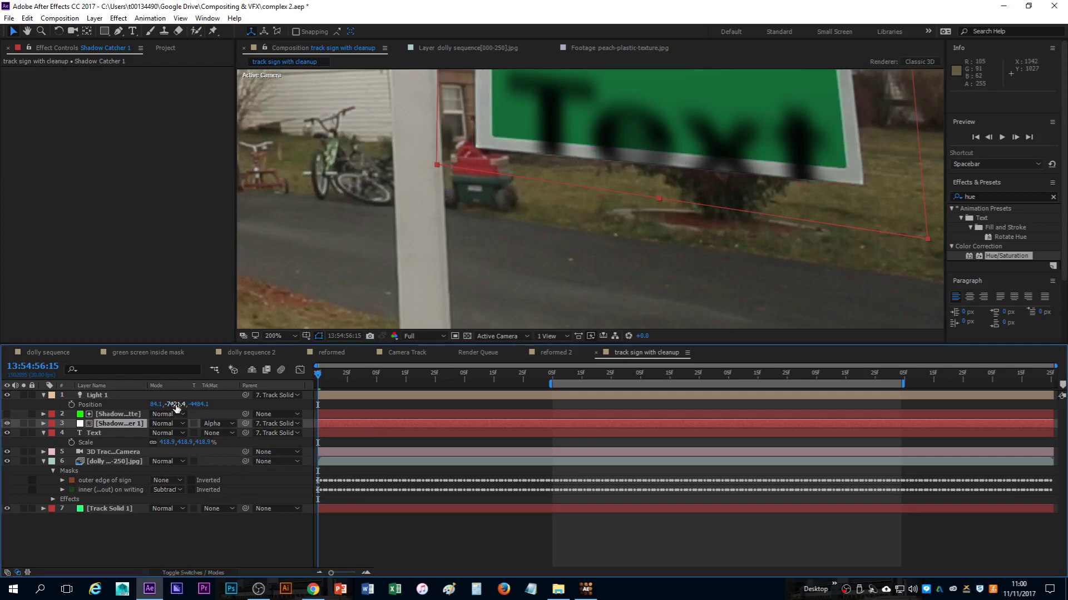
left_click_drag(177, 408, 58, 423)
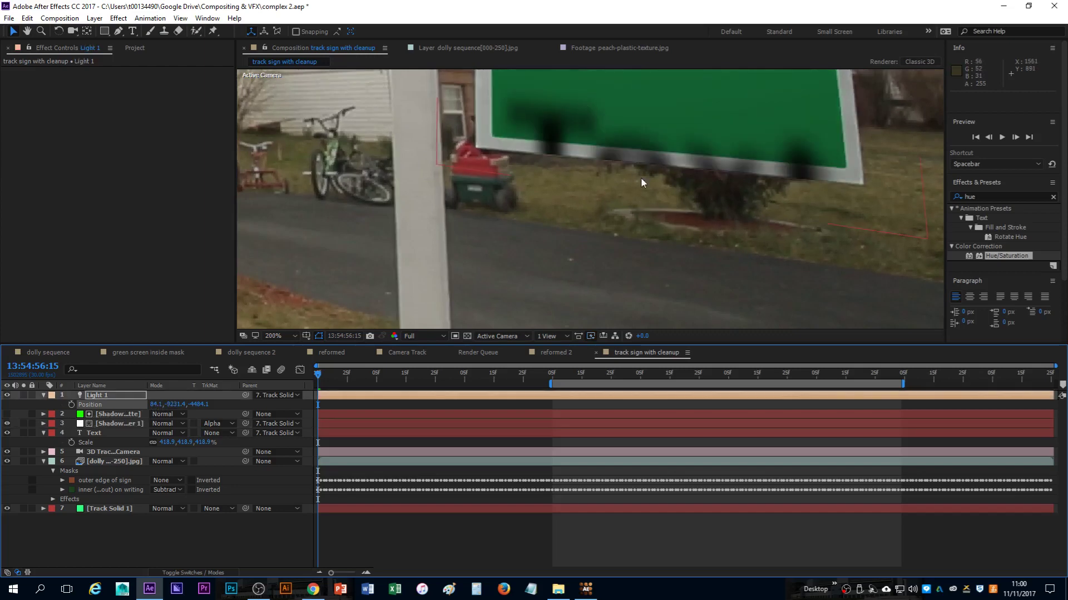
Set Light 1's Y position to about -3281.4 and preview the shadow on the sign from 13:54:57:20
left_click_drag(170, 409, 100, 407)
scroll(772, 230, "down", 4)
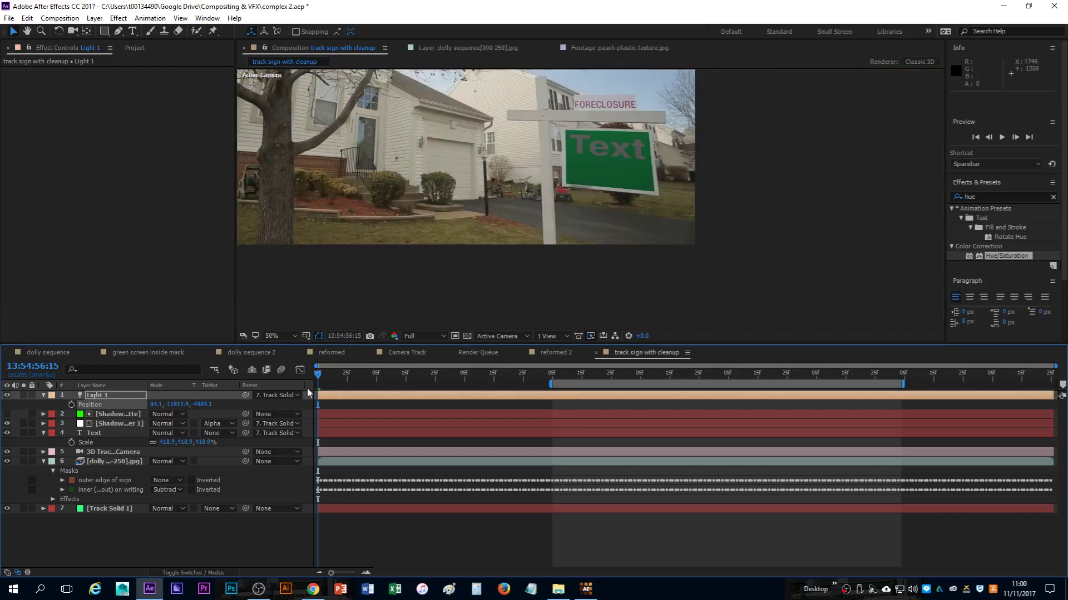
left_click_drag(172, 399, 75, 425)
left_click_drag(173, 404, 260, 410)
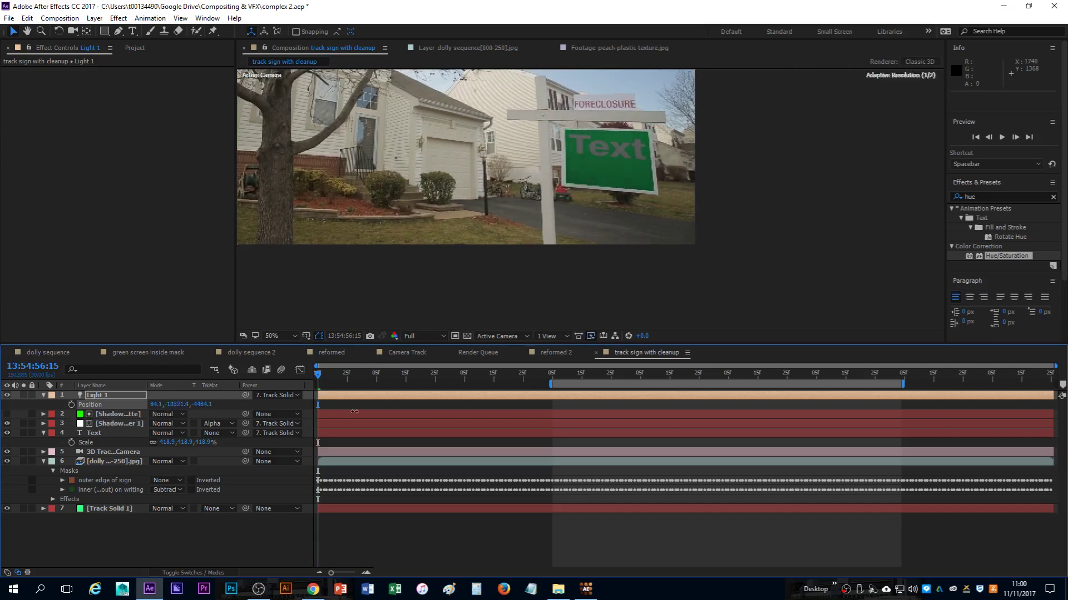
left_click_drag(354, 411, 430, 412)
left_click_drag(520, 406, 626, 401)
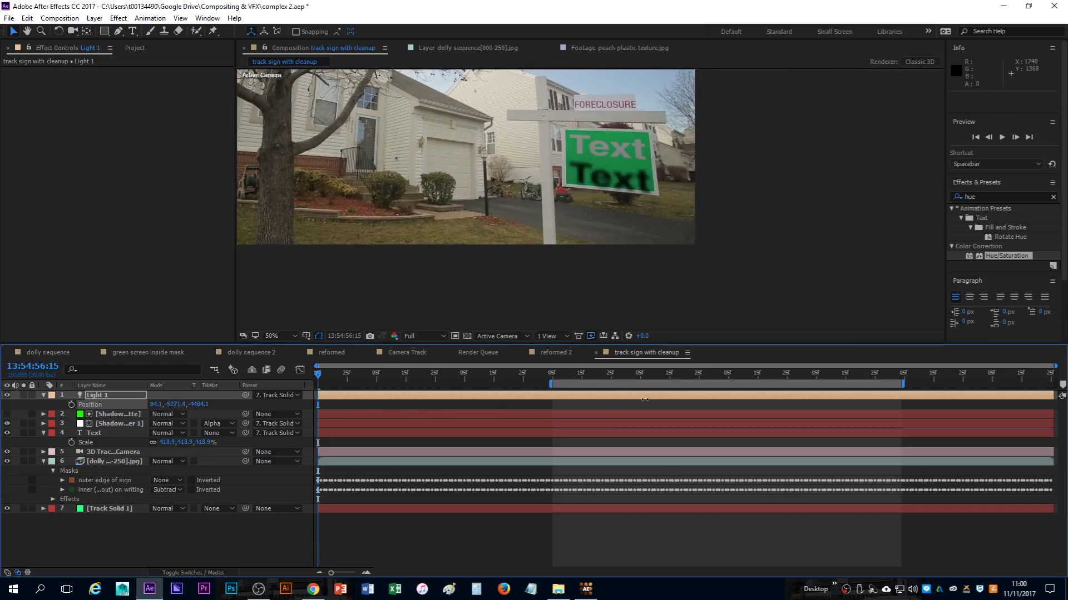
left_click_drag(176, 409, 628, 399)
key("space")
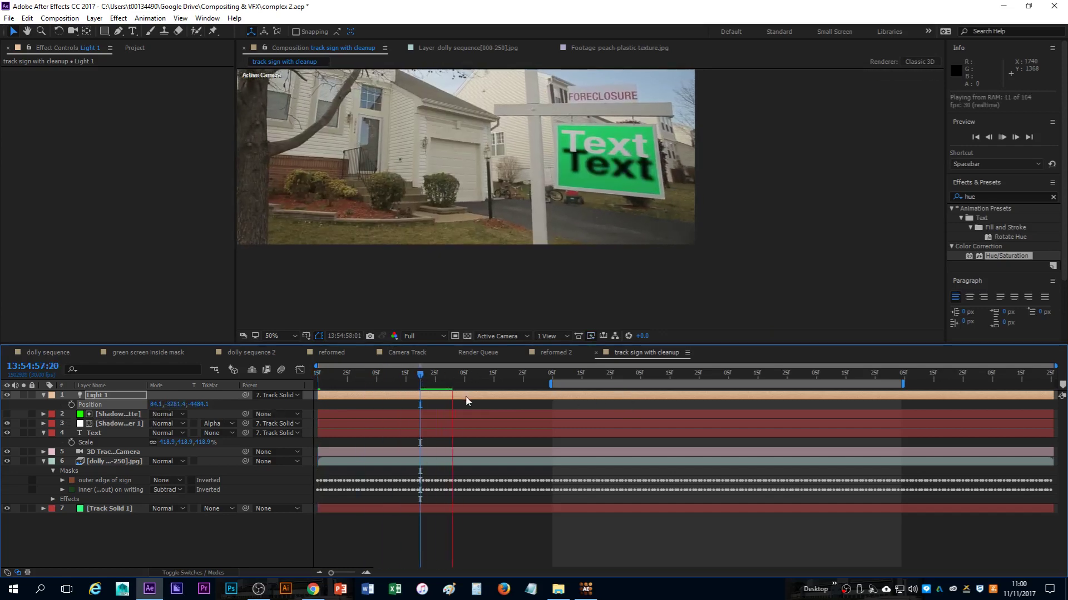
key("space")
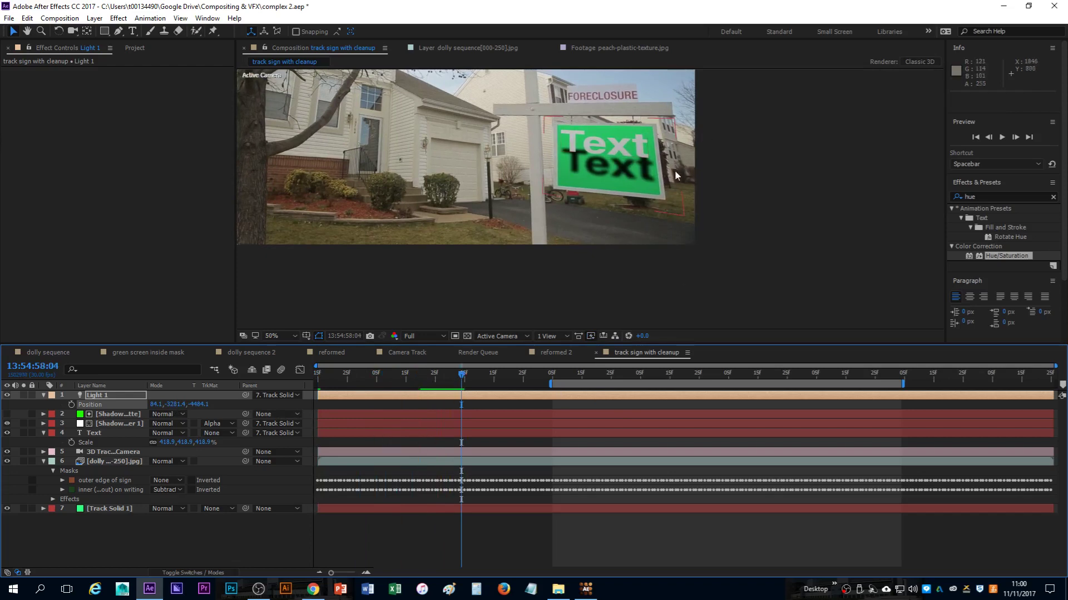
Apply Hue/Saturation to Track Solid 1, enable Colorize and set Colorize Lightness to -26
left_click(96, 509)
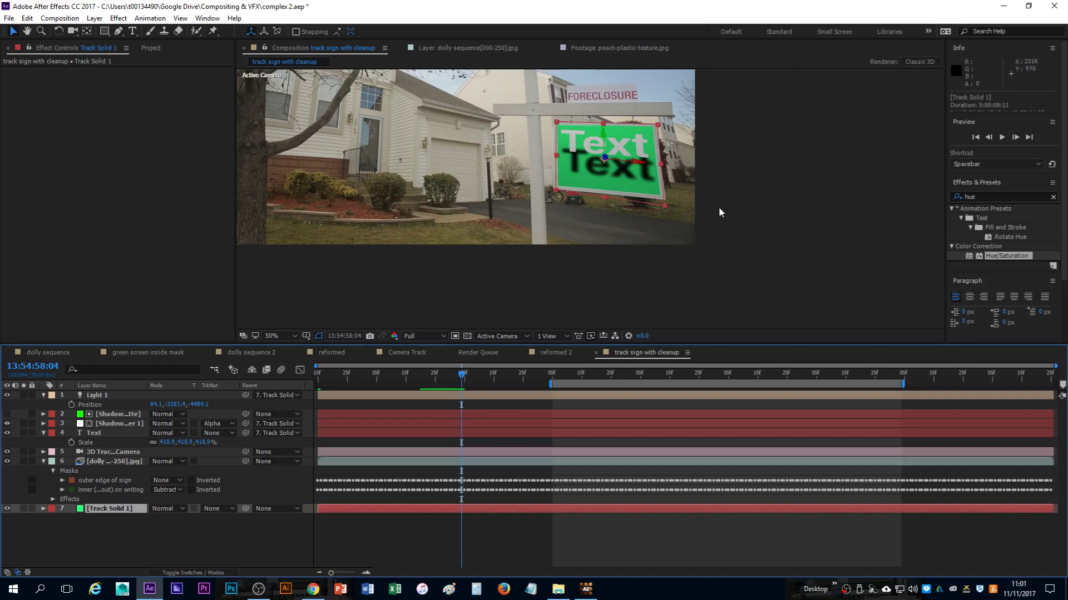
left_click_drag(1008, 257, 115, 509)
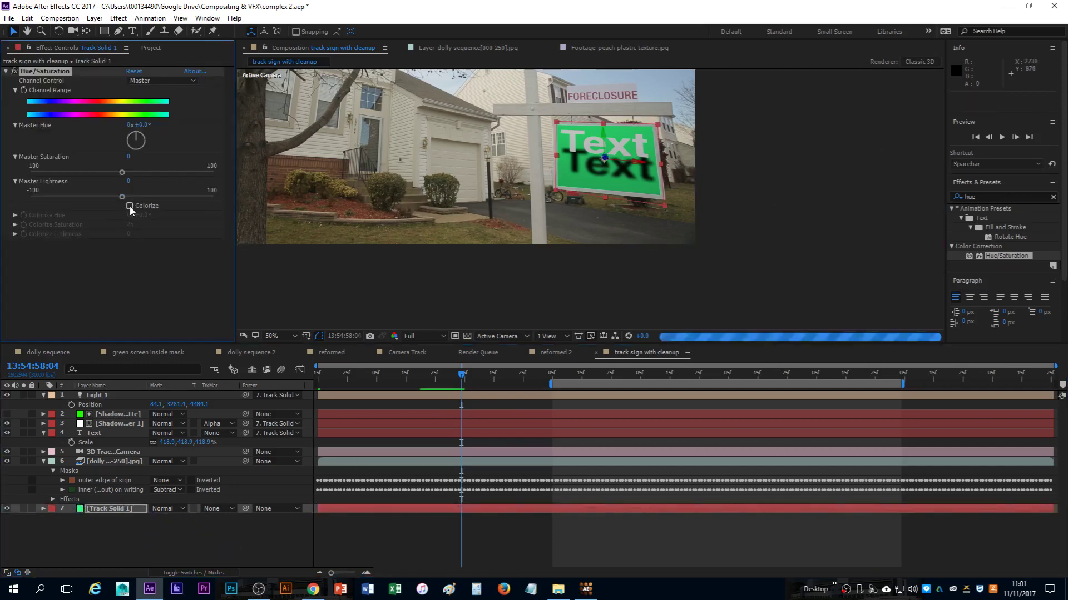
left_click(129, 205)
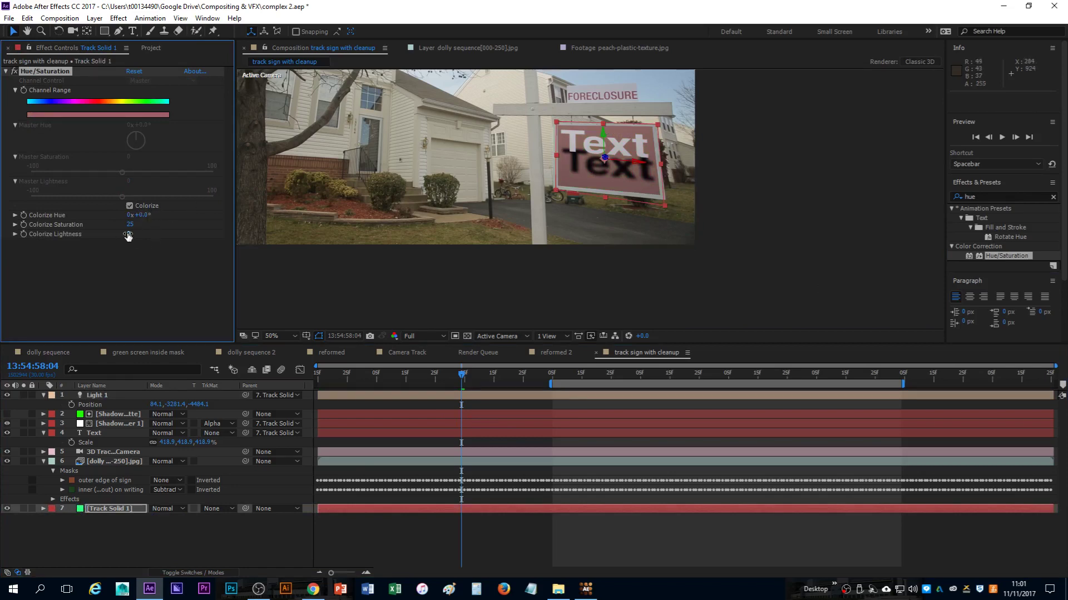
left_click_drag(128, 234, 134, 238)
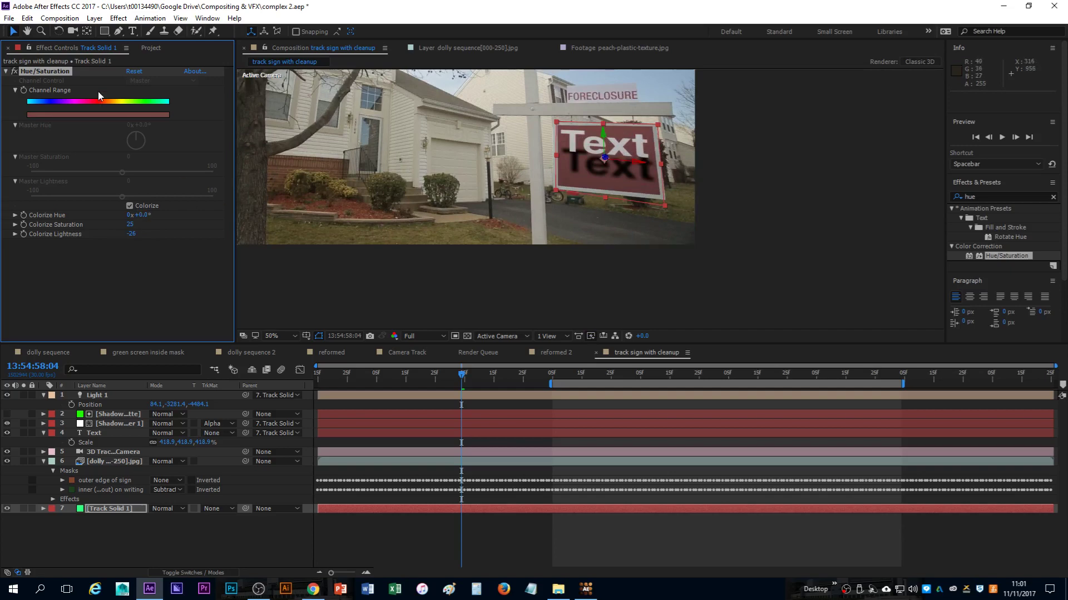
View peach-plastic-texture.jpg, try to replace Track Solid 1 with it while the other layers are still parented, and undo the replacement
left_click(149, 48)
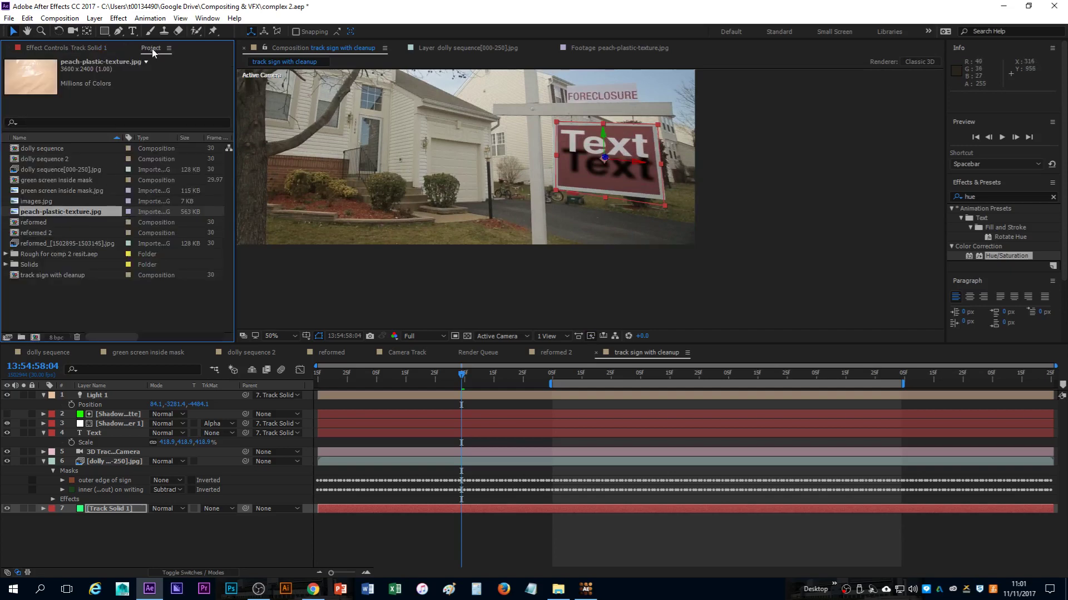
left_click(128, 509)
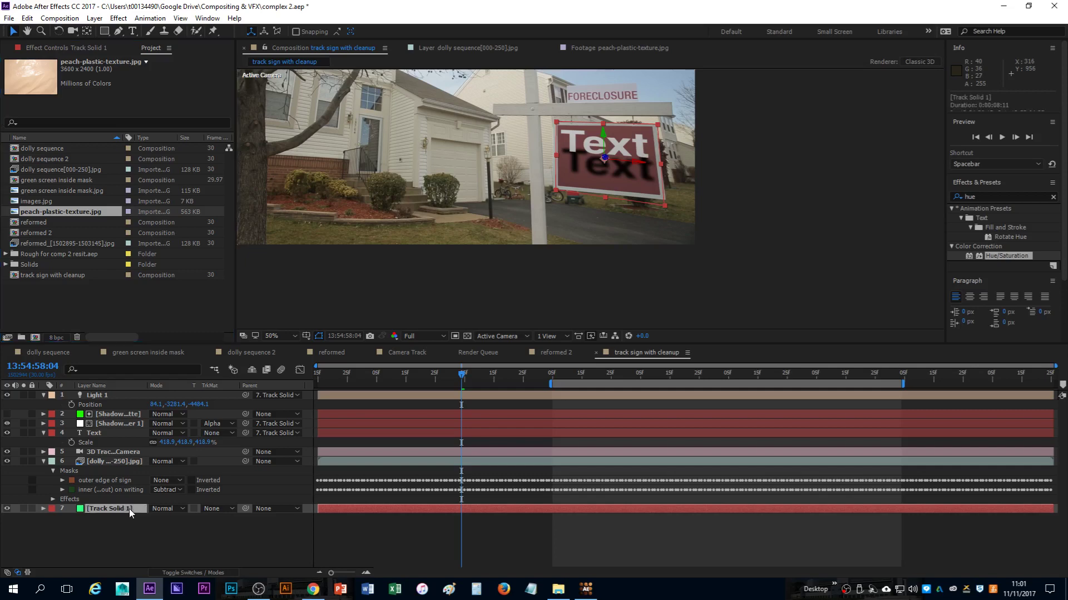
double_click(15, 213)
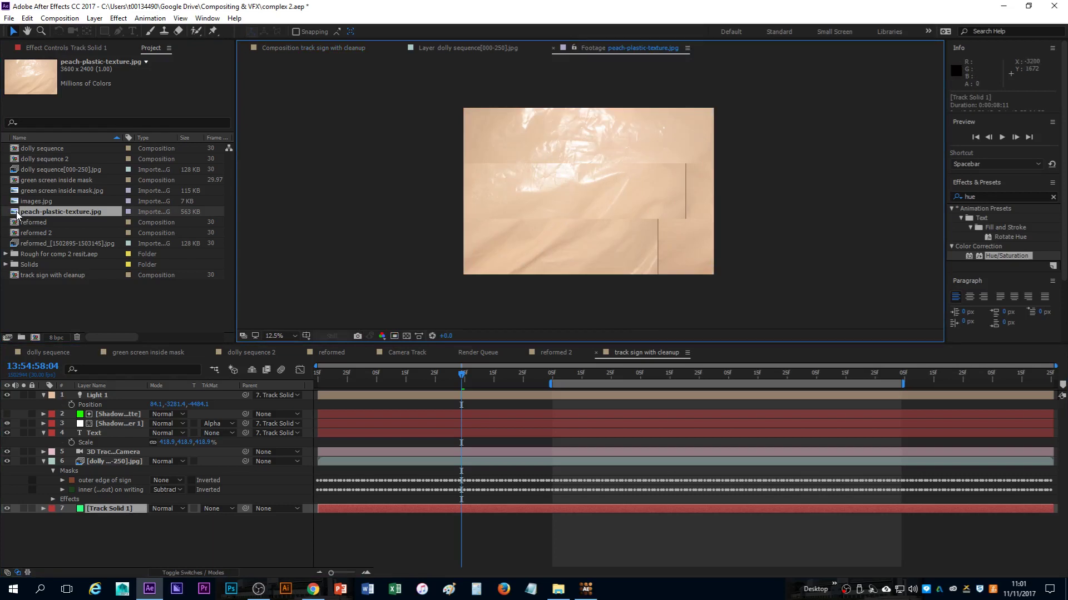
left_click_drag(16, 215, 105, 507)
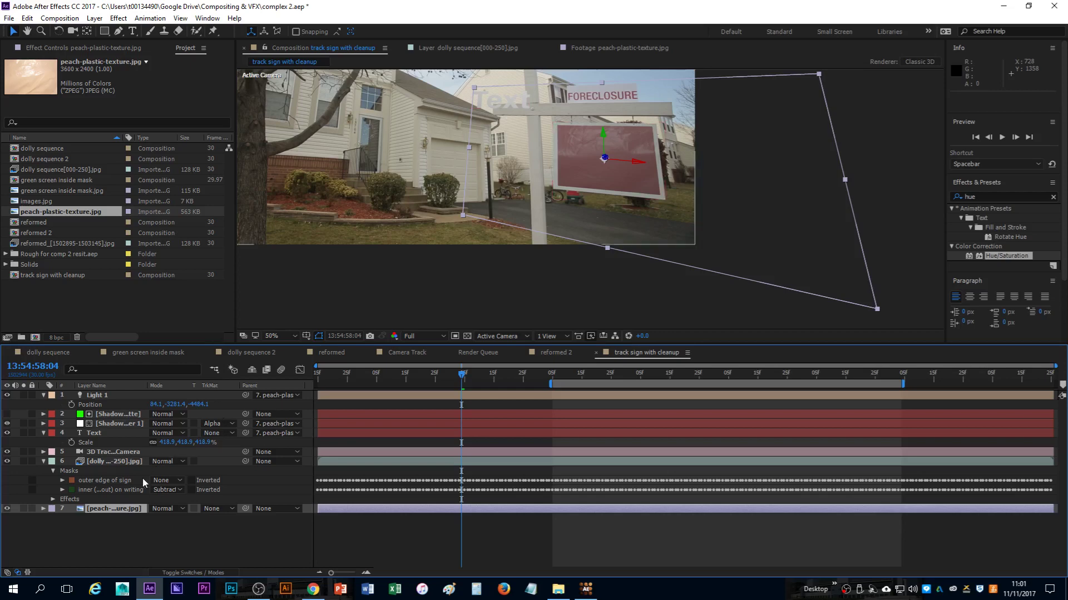
key("ctrl+z")
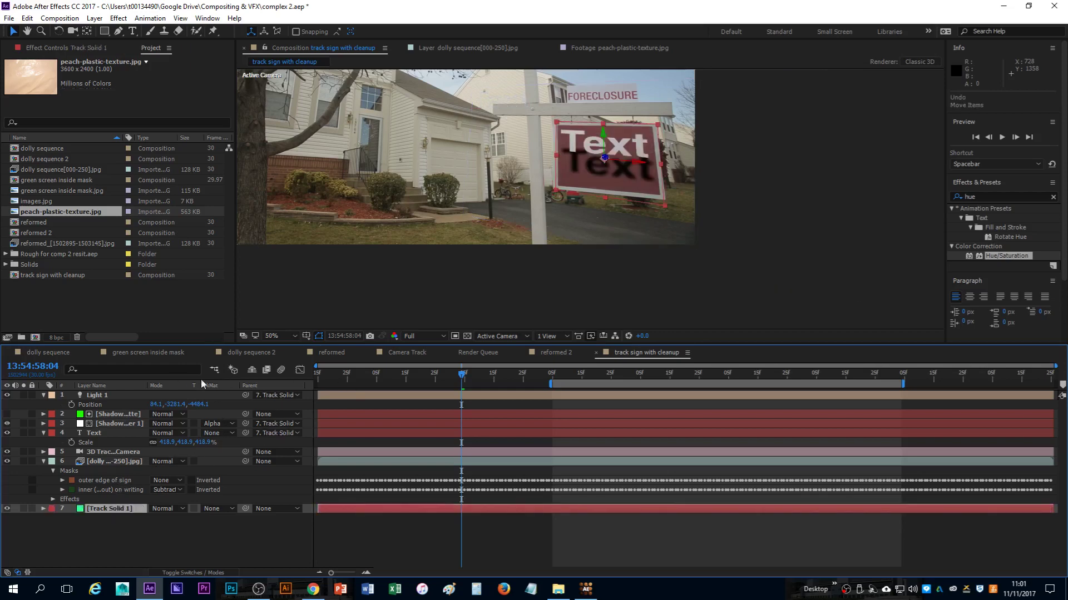
Set the parent of Light 1, Shadow Catcher 1 and Text to None, detaching them from Track Solid 1
left_click(119, 394)
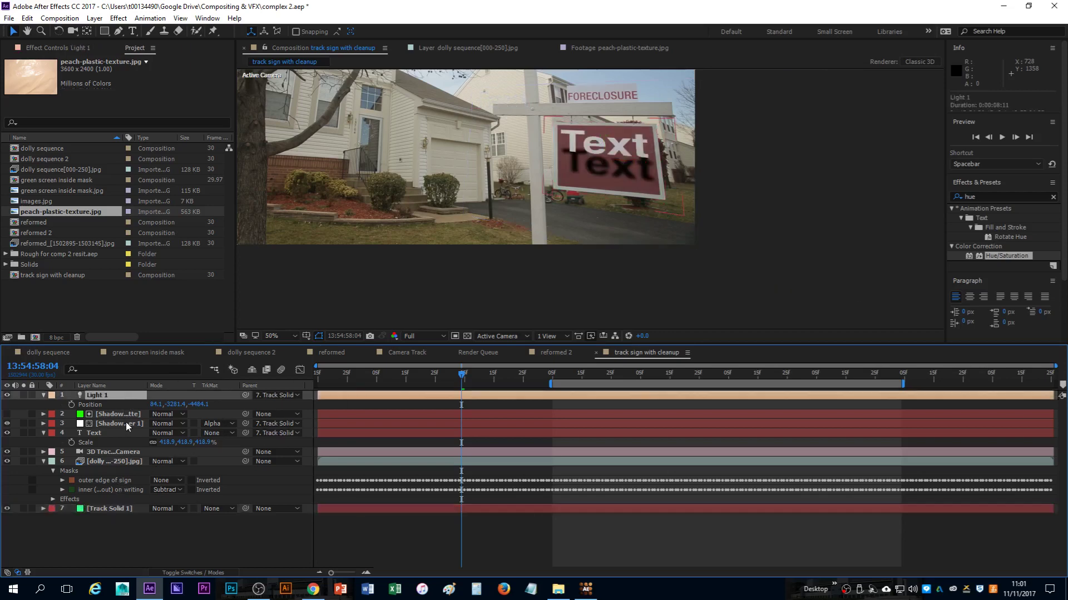
left_click(127, 425, "ctrl")
left_click(129, 433, "ctrl")
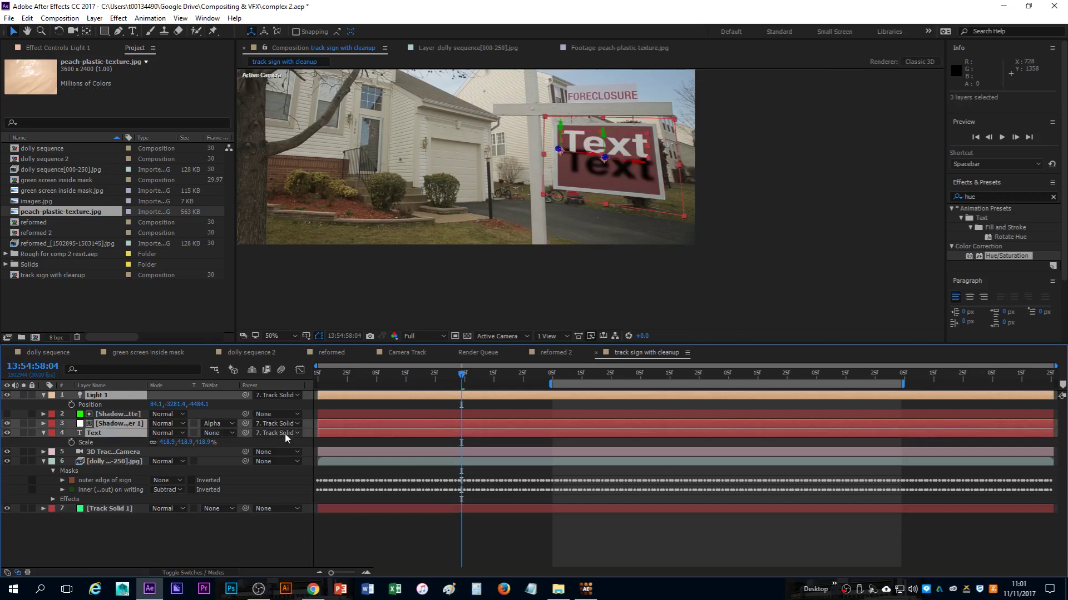
left_click(298, 396)
left_click(295, 404)
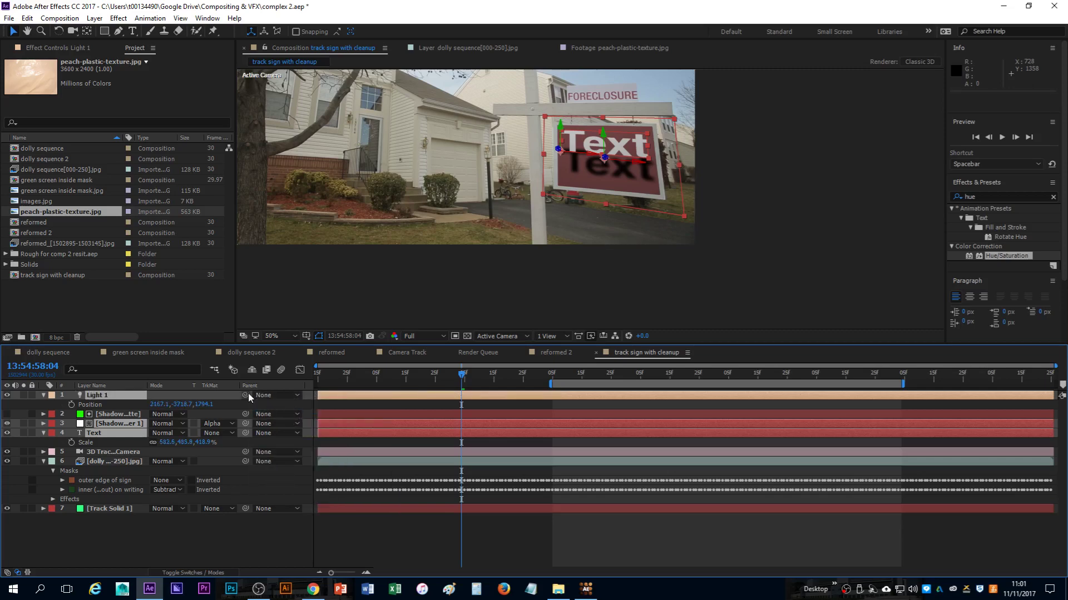
left_click(111, 525)
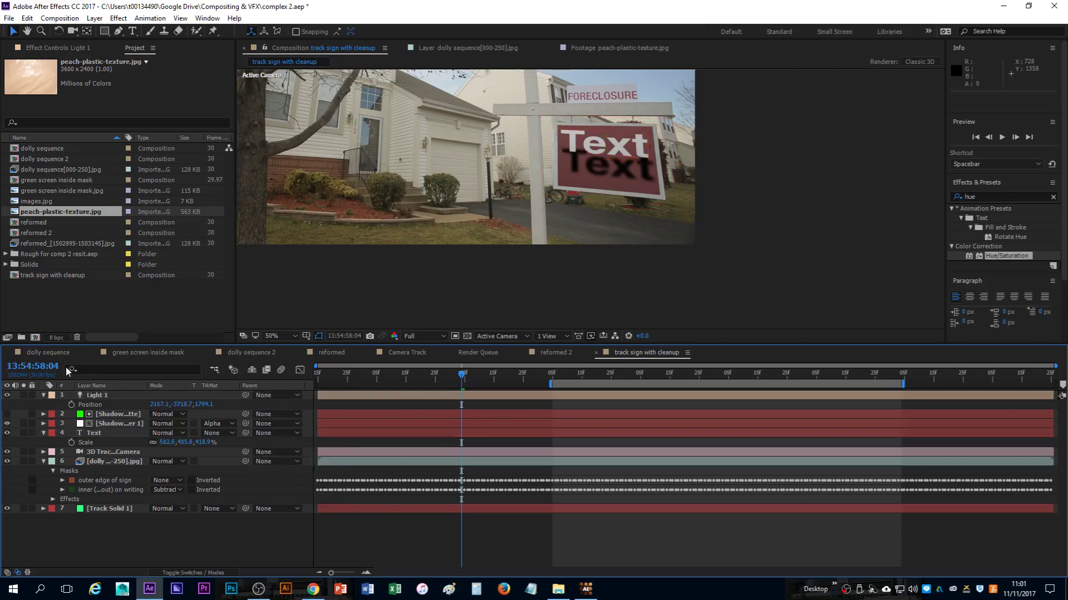
Replace Track Solid 1's source with peach-plastic-texture.jpg and check the textured sign up to 13:54:58:13
left_click(129, 508)
left_click(15, 215, "ctrl")
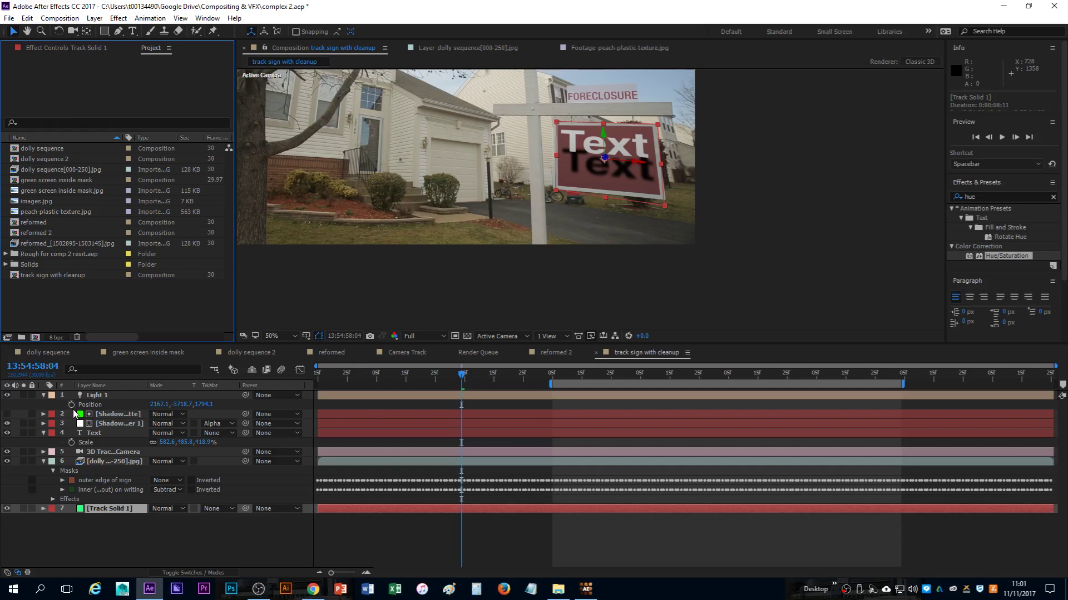
left_click(18, 216)
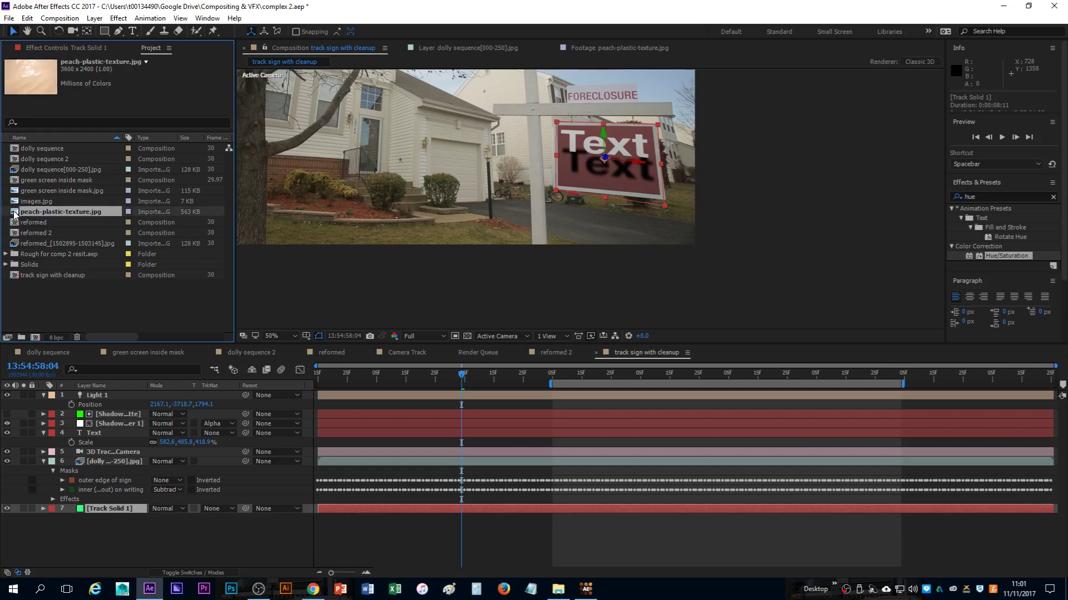
left_click_drag(15, 215, 113, 506)
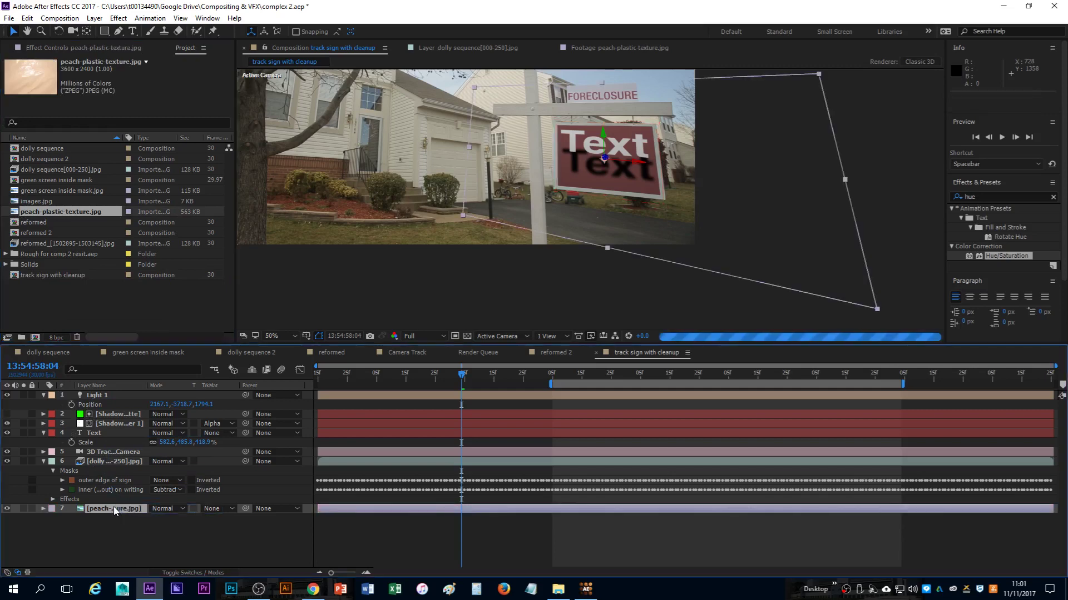
scroll(618, 163, "up", 2)
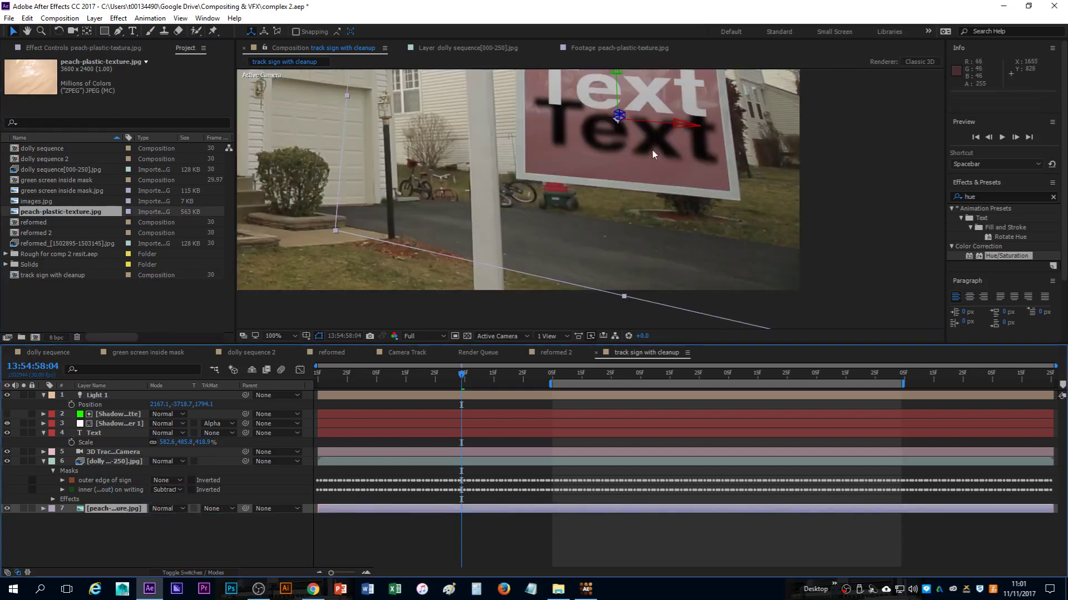
scroll(652, 148, "down", 2)
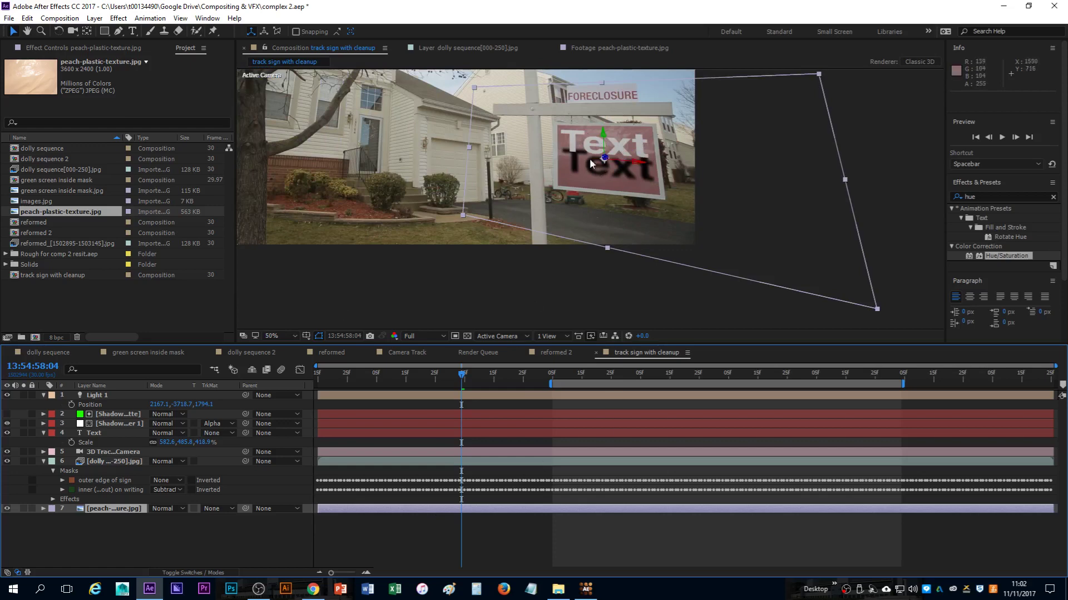
left_click_drag(462, 377, 489, 382)
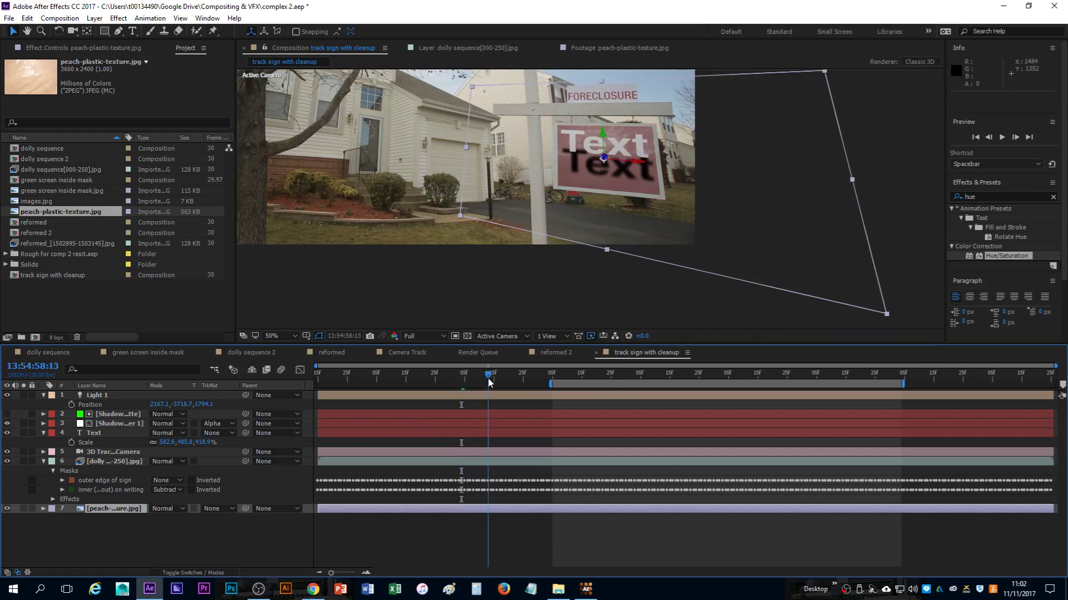